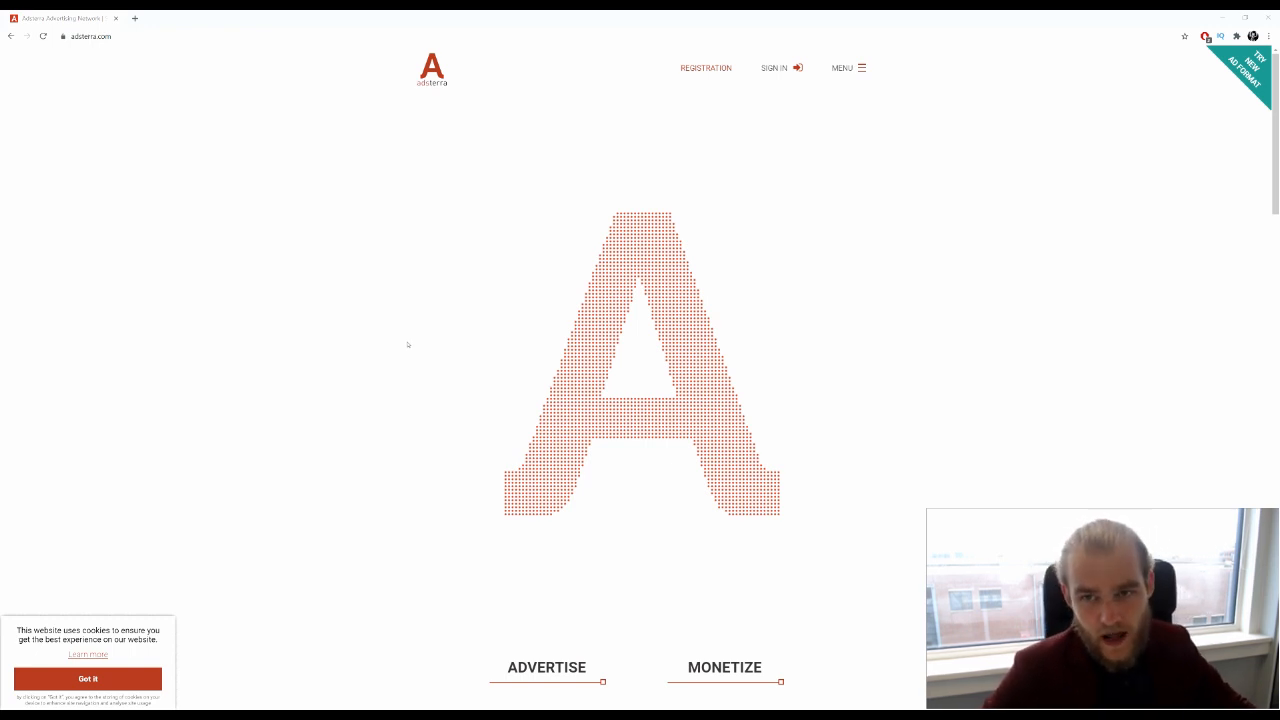
# Go to the advertiser sign-in page from the Sign In menu's As an advertiser option
pyautogui.rightClick(403, 346)
pyautogui.click(811, 136)
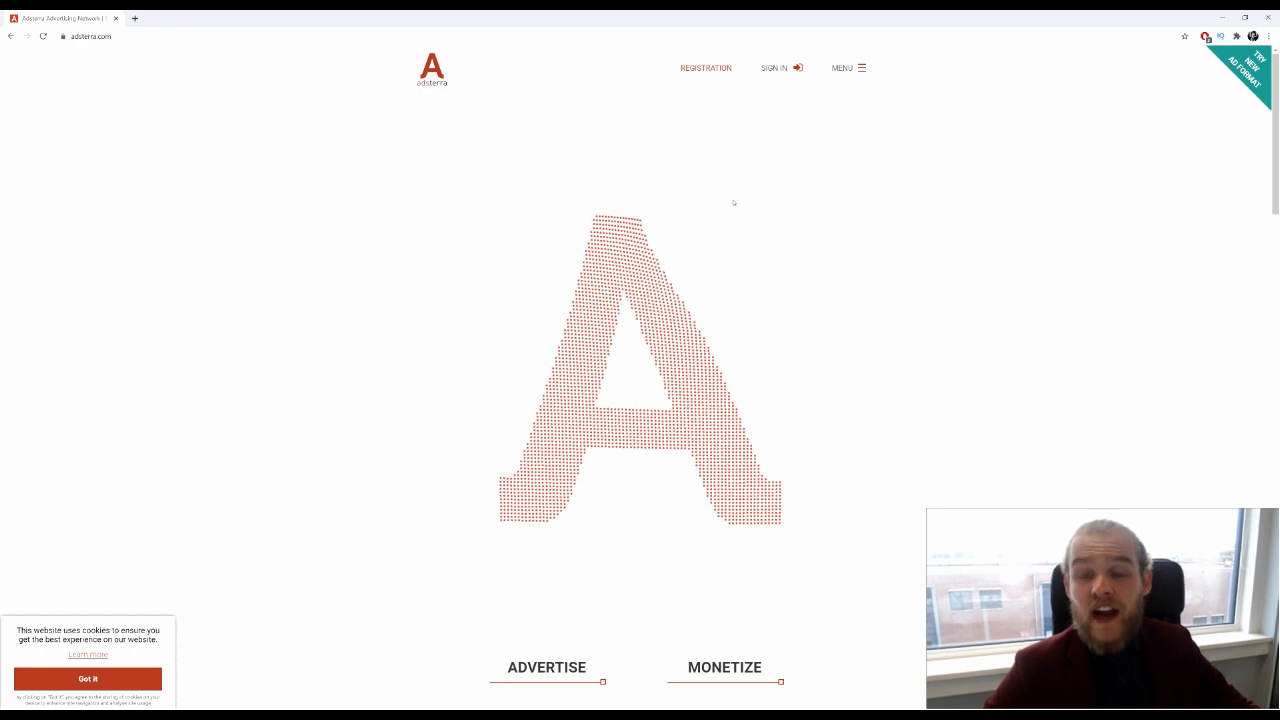
pyautogui.moveTo(728, 72)
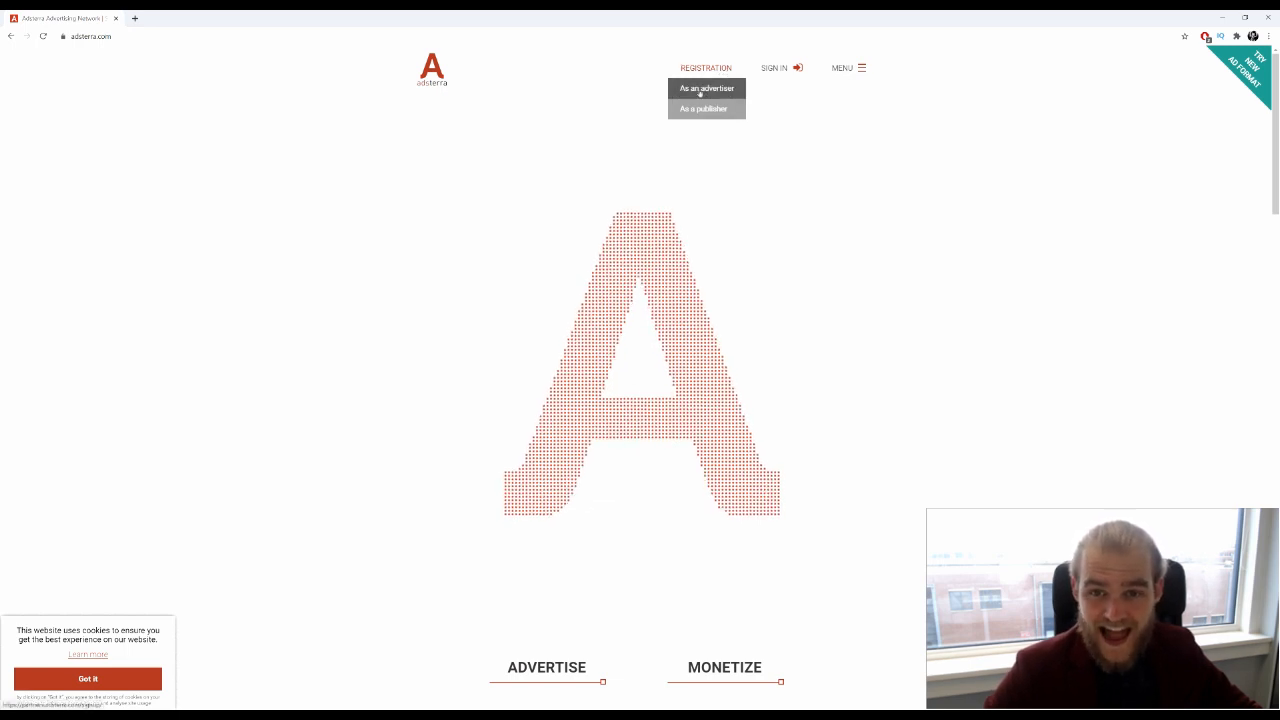
pyautogui.moveTo(776, 70)
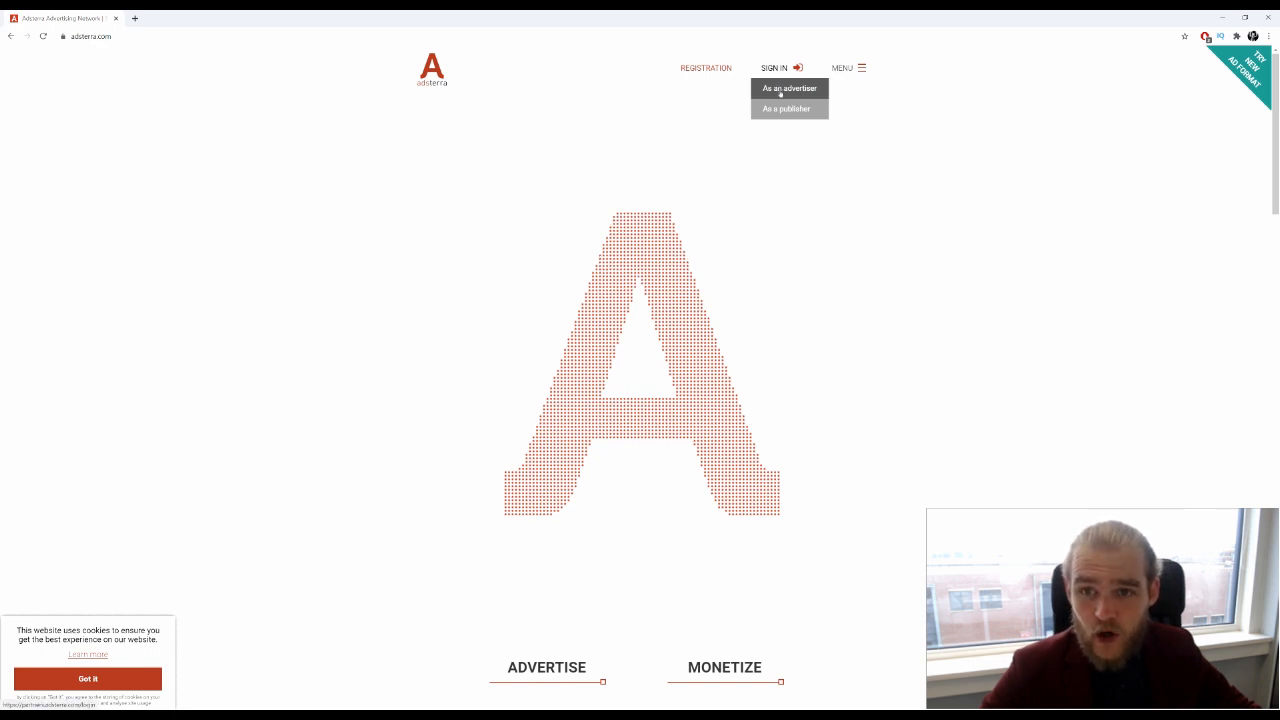
pyautogui.click(781, 93)
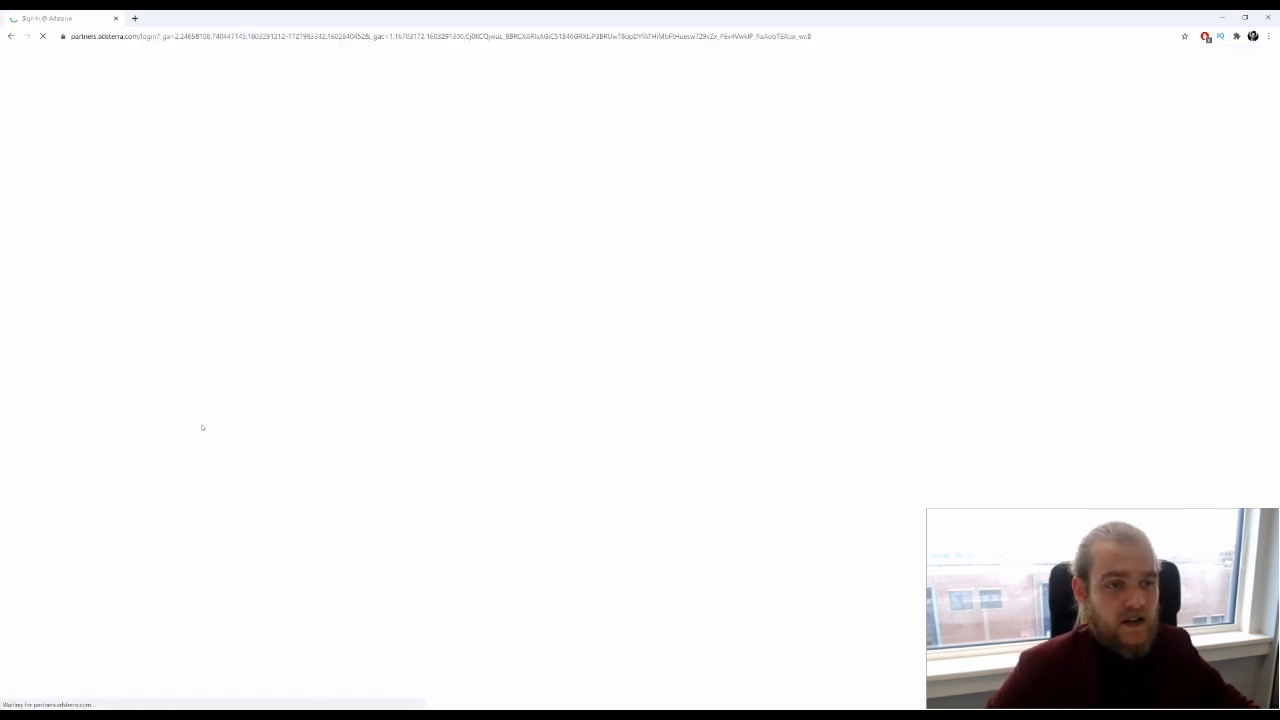
# Log in with the advertiser e-mail and password, declining Chrome's save-password offer
pyautogui.click(549, 198)
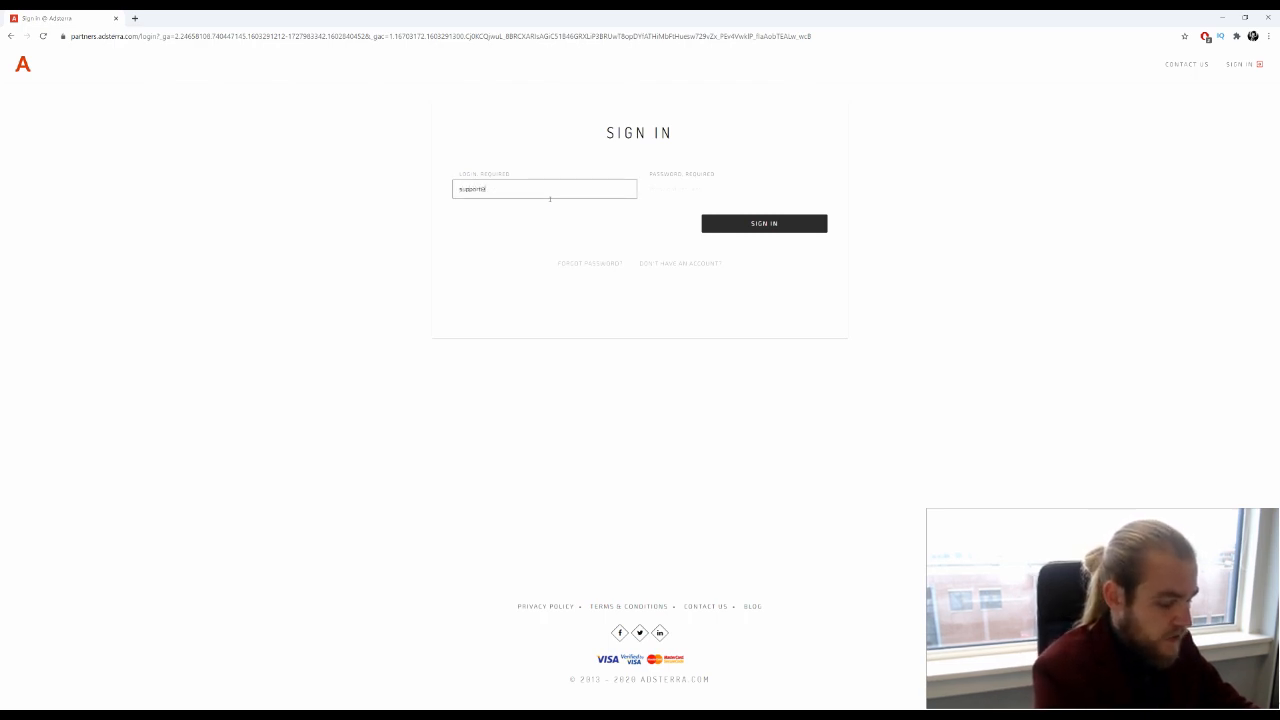
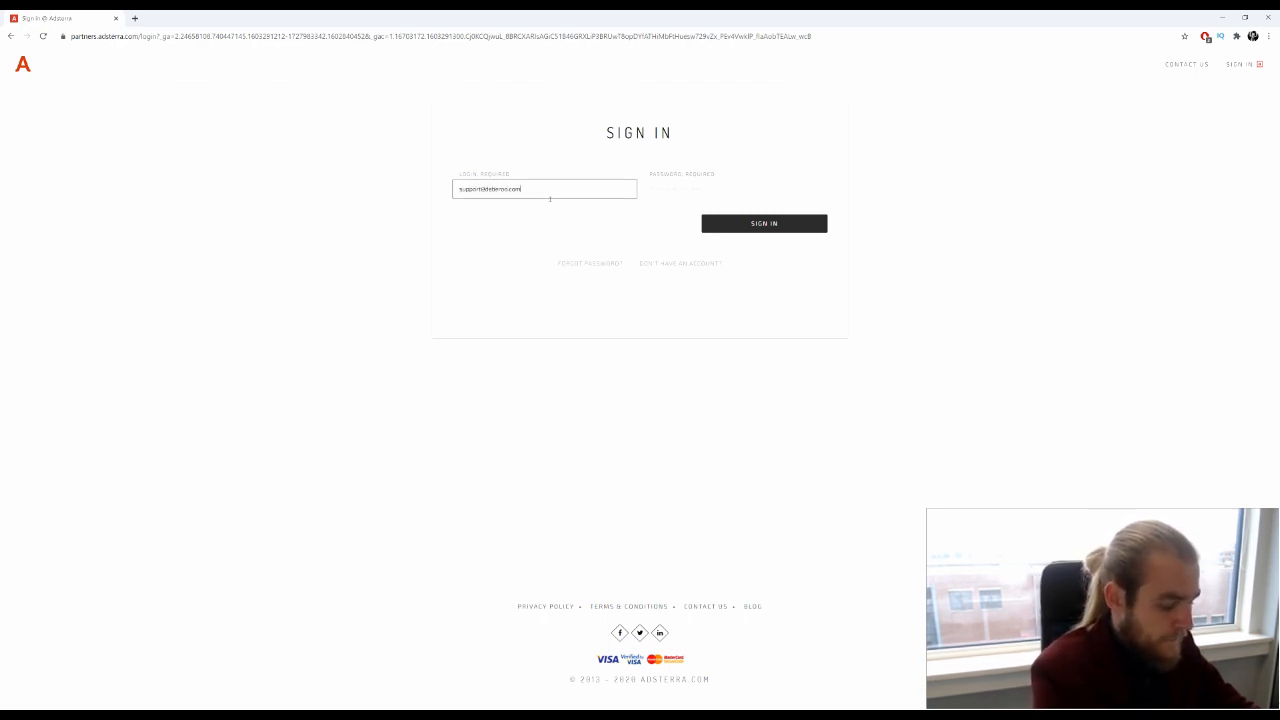
pyautogui.press('Tab')
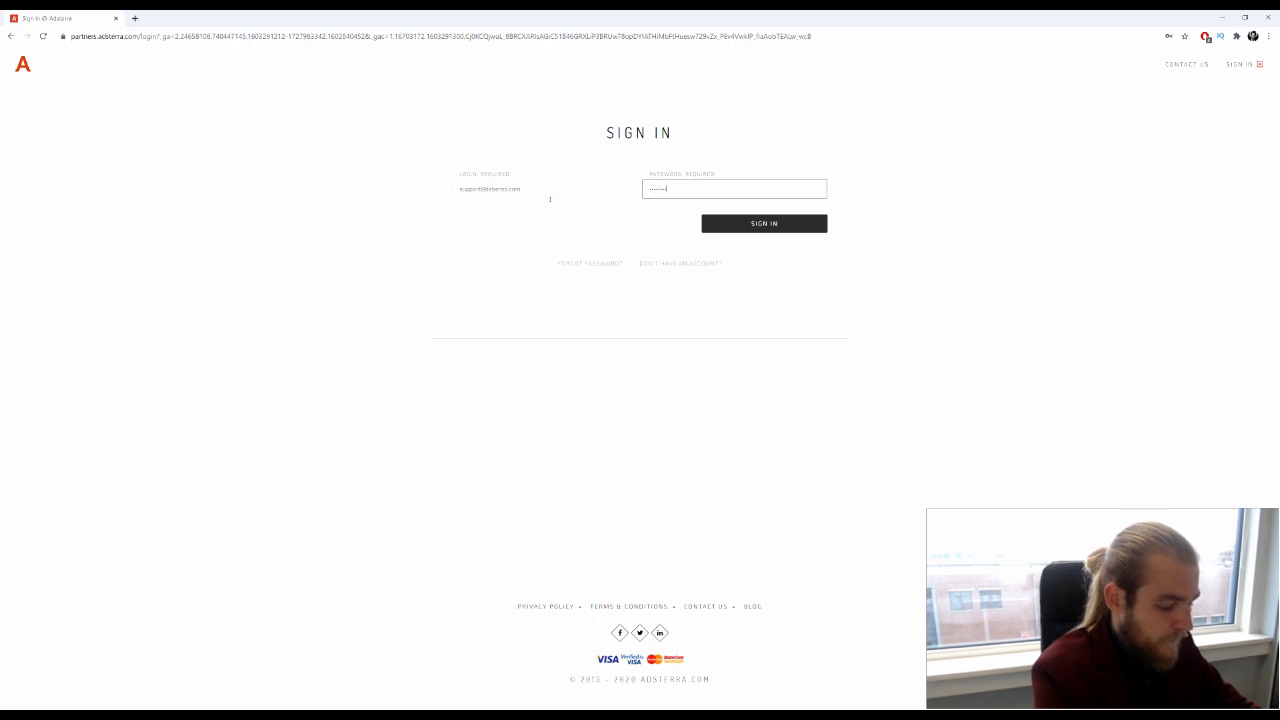
pyautogui.press('Return')
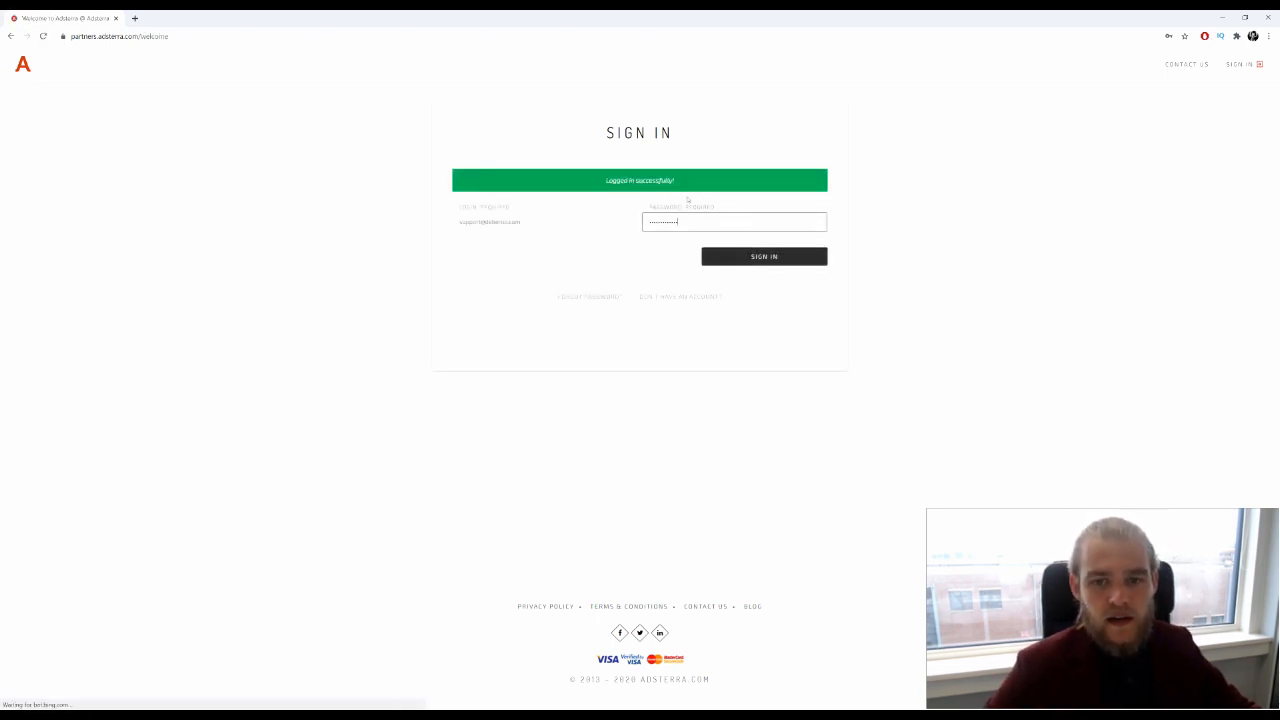
pyautogui.click(1134, 199)
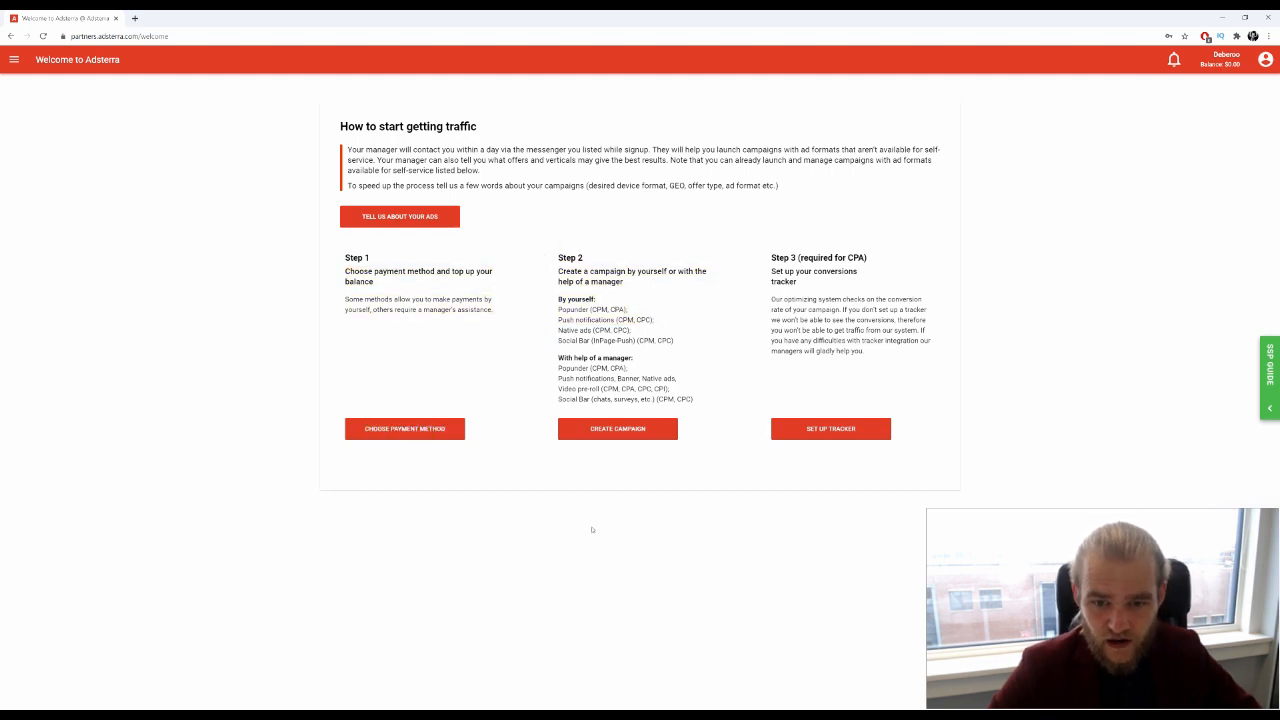
# Start a new campaign with Create Campaign under Step 2 on the Welcome page
pyautogui.click(617, 428)
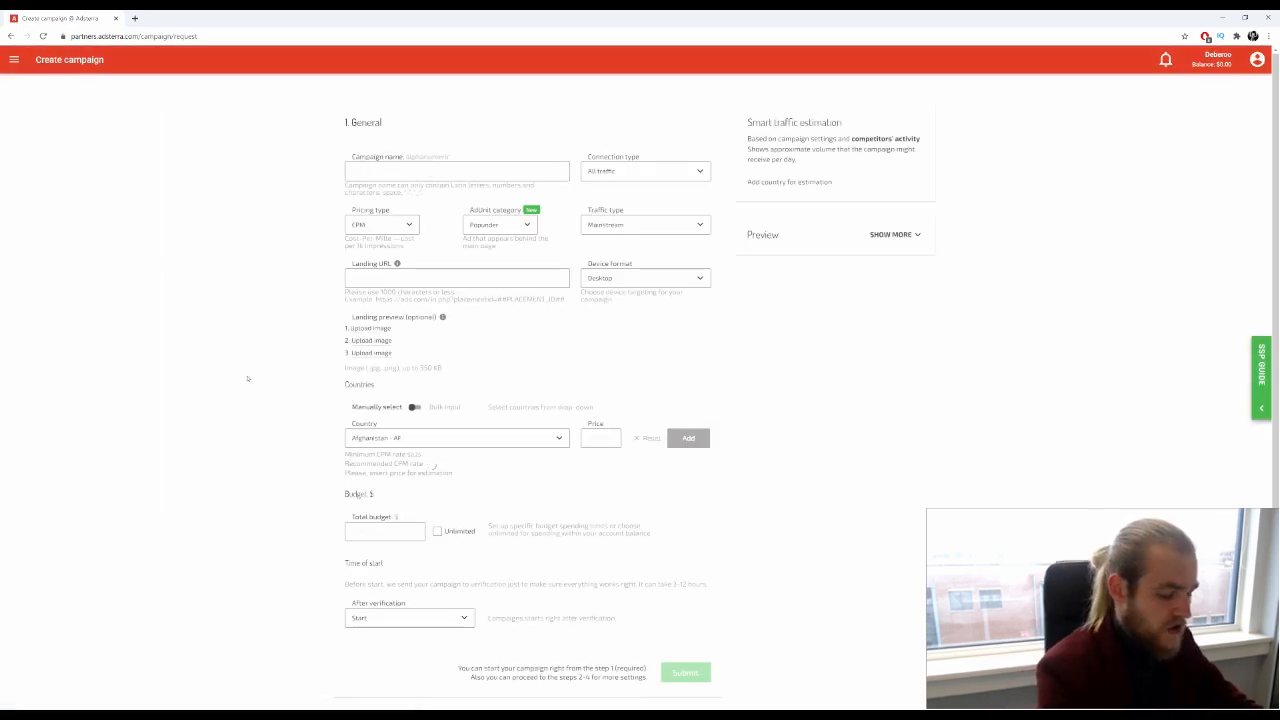
# Enter 'Campaign 1' as the name and confirm All traffic connection and CPM pricing
pyautogui.write('Cm')
pyautogui.write('mpa')
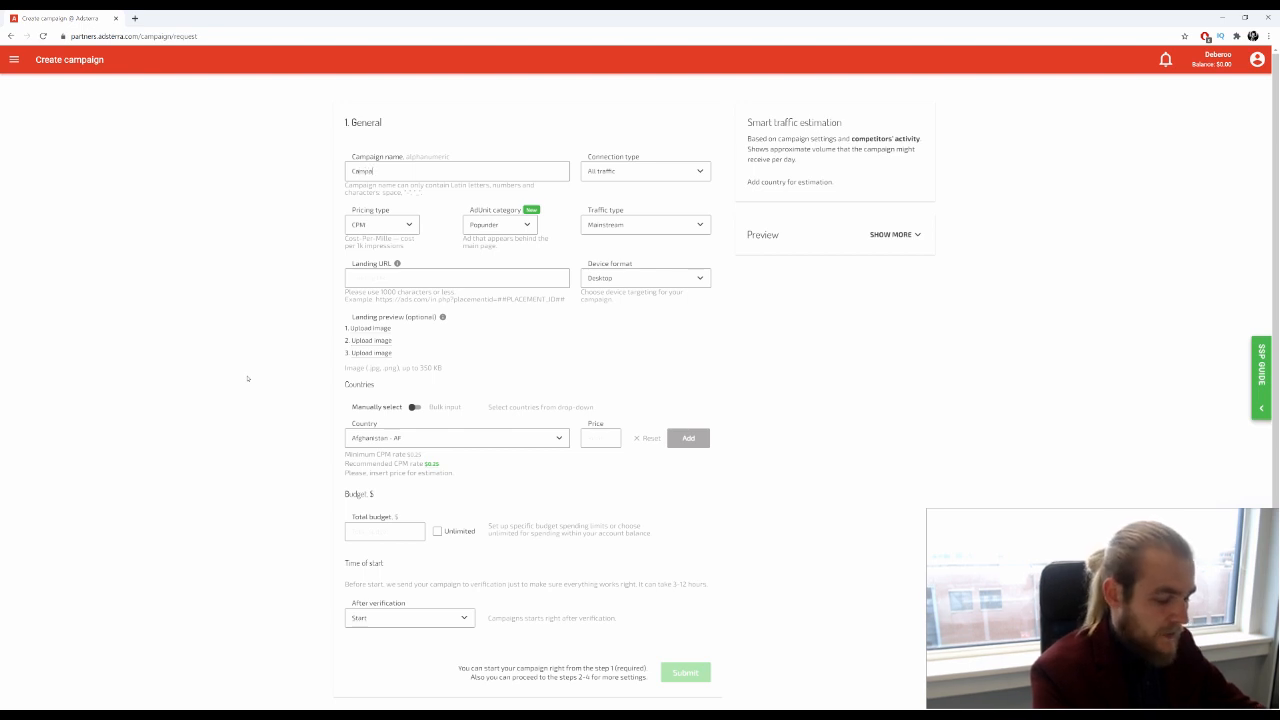
pyautogui.write('ign 1')
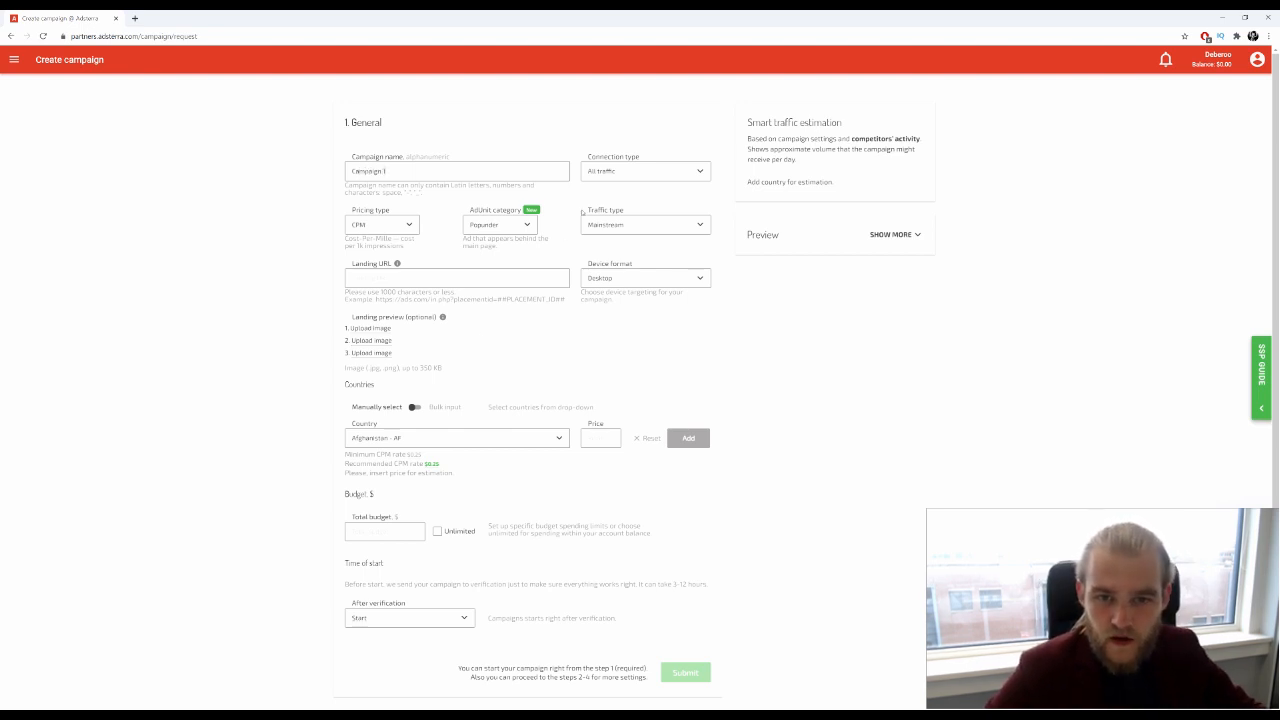
pyautogui.click(650, 171)
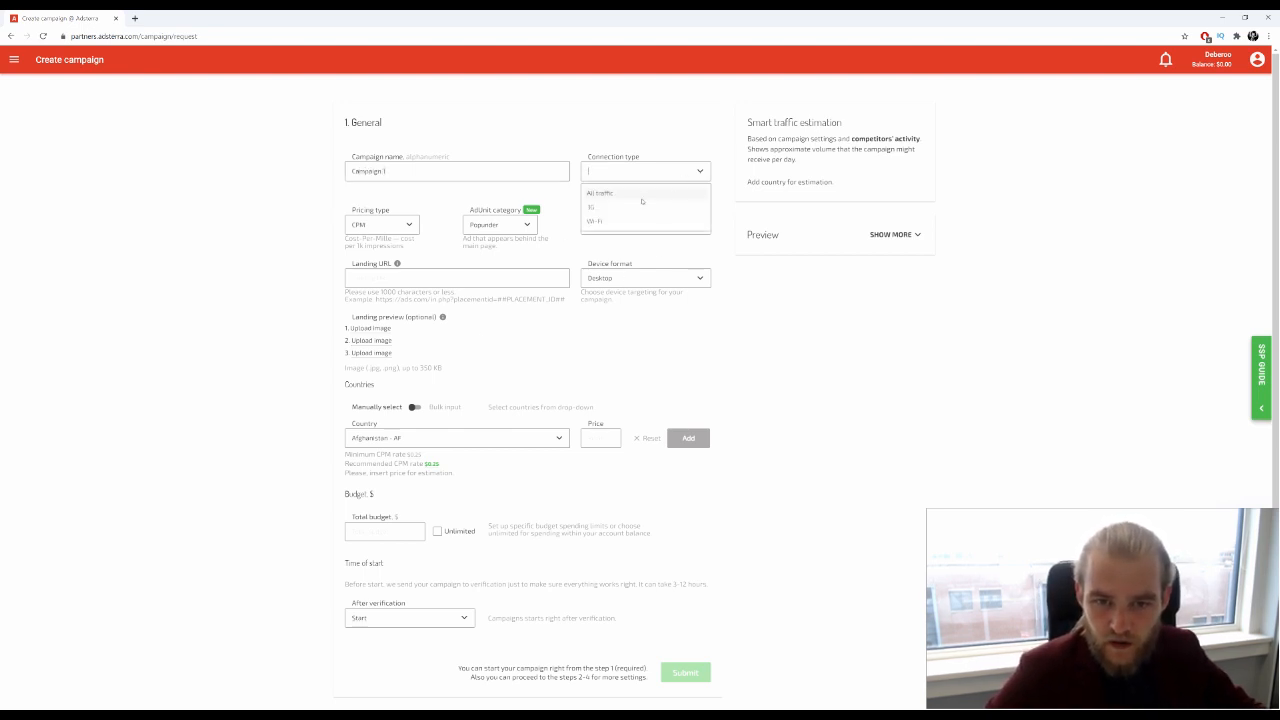
pyautogui.scroll(-1, 642, 201)
pyautogui.scroll(1, 620, 215)
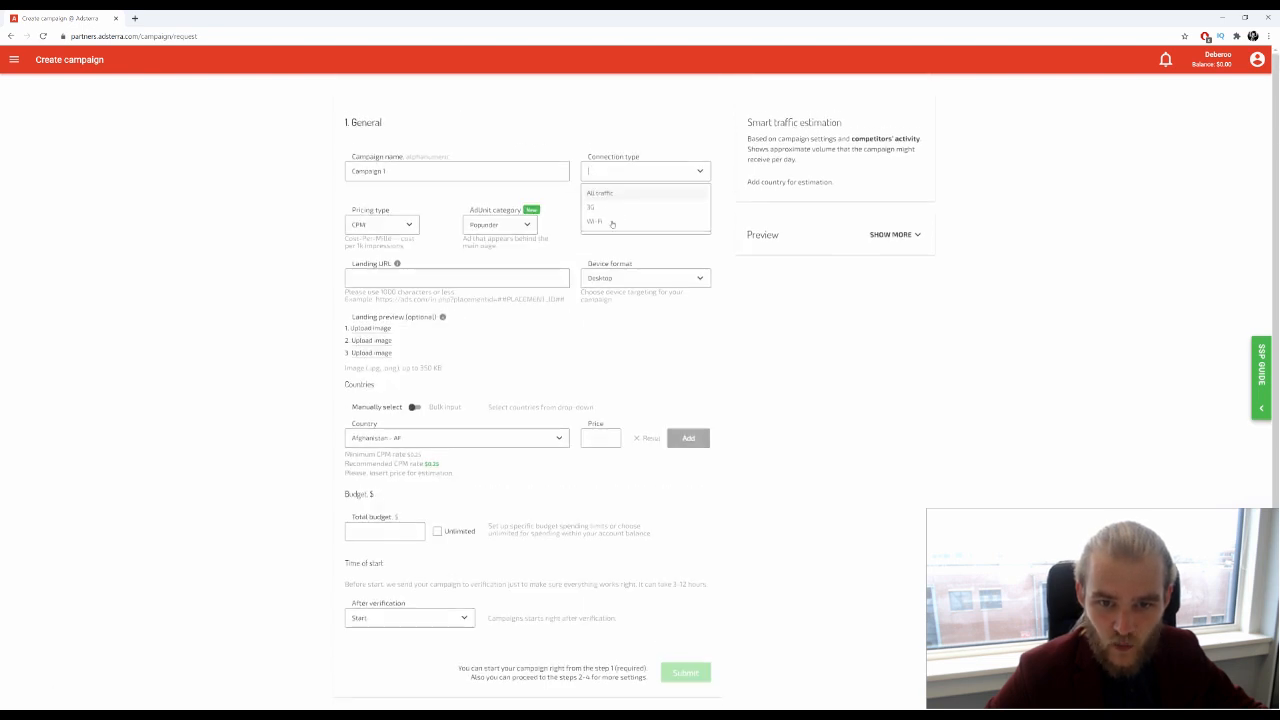
pyautogui.scroll(-1, 612, 224)
pyautogui.scroll(1, 614, 210)
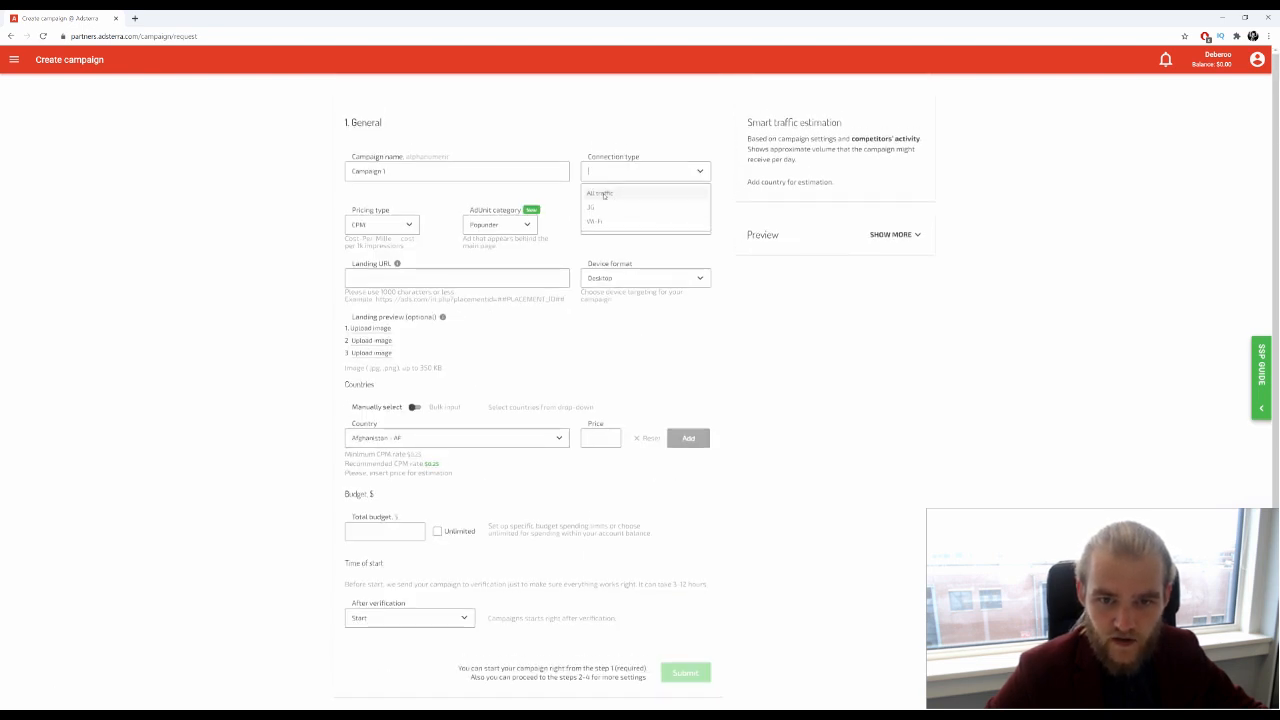
pyautogui.click(642, 192)
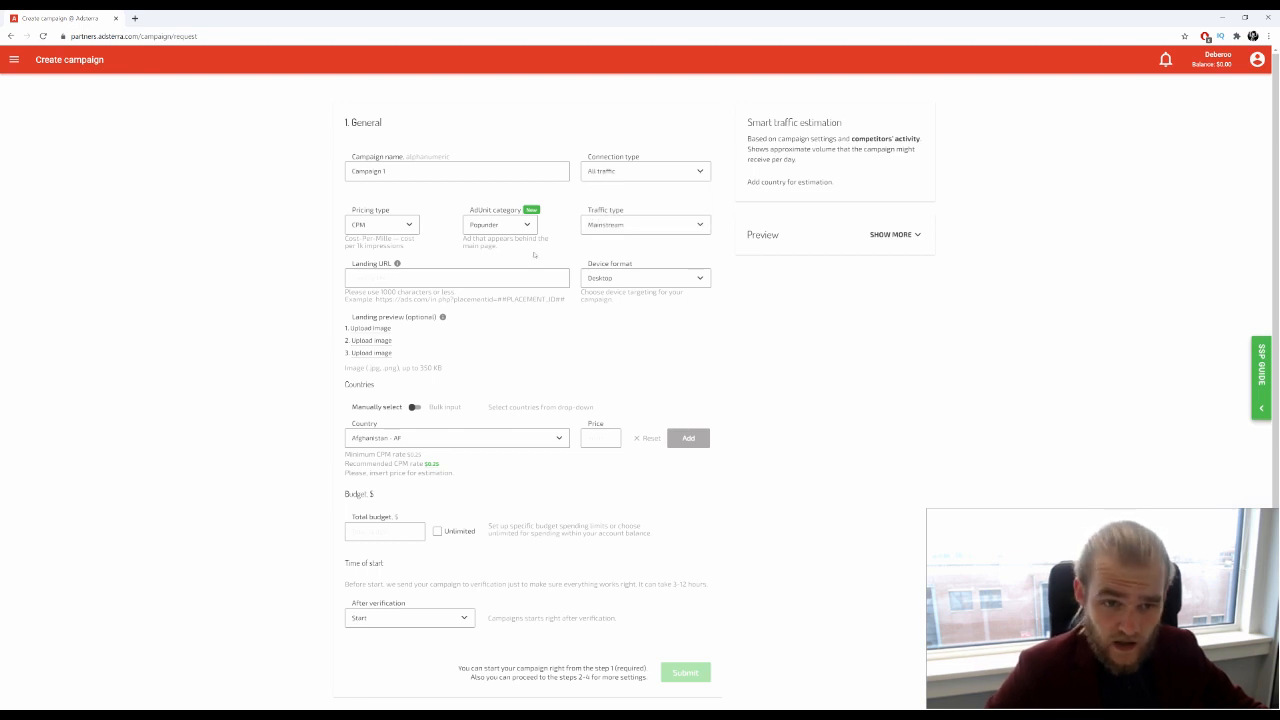
pyautogui.click(408, 224)
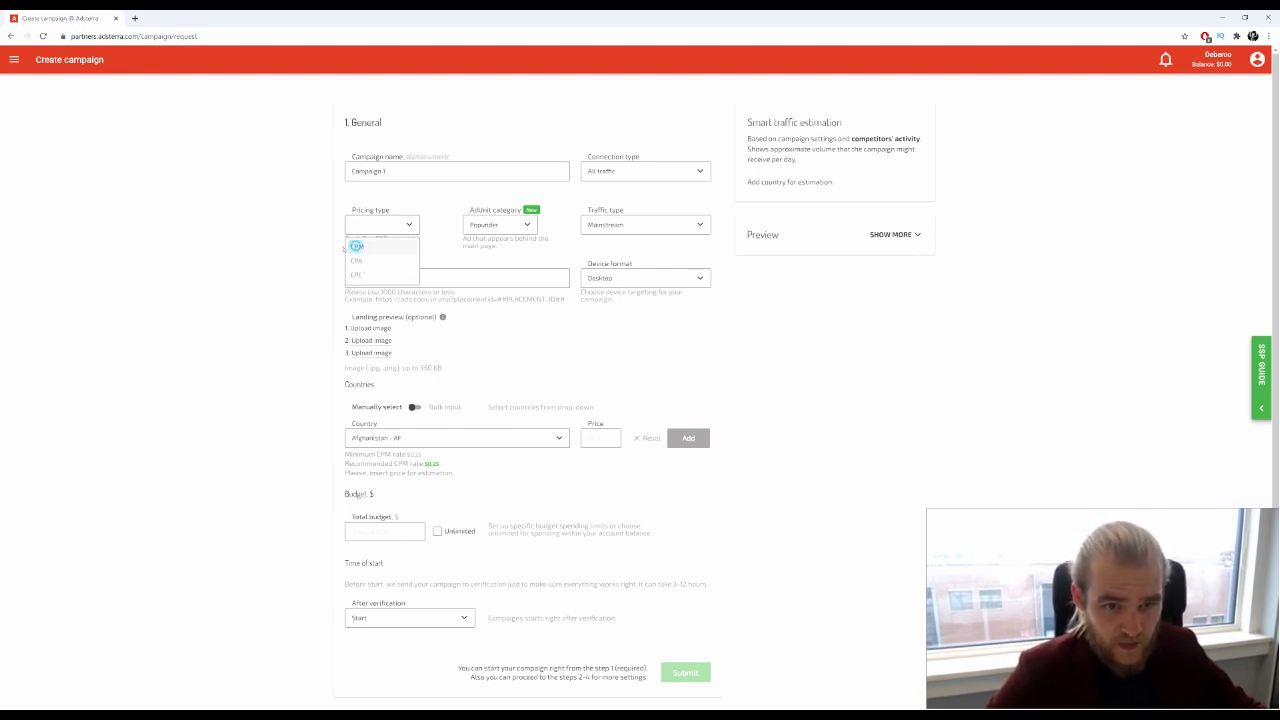
pyautogui.click(382, 247)
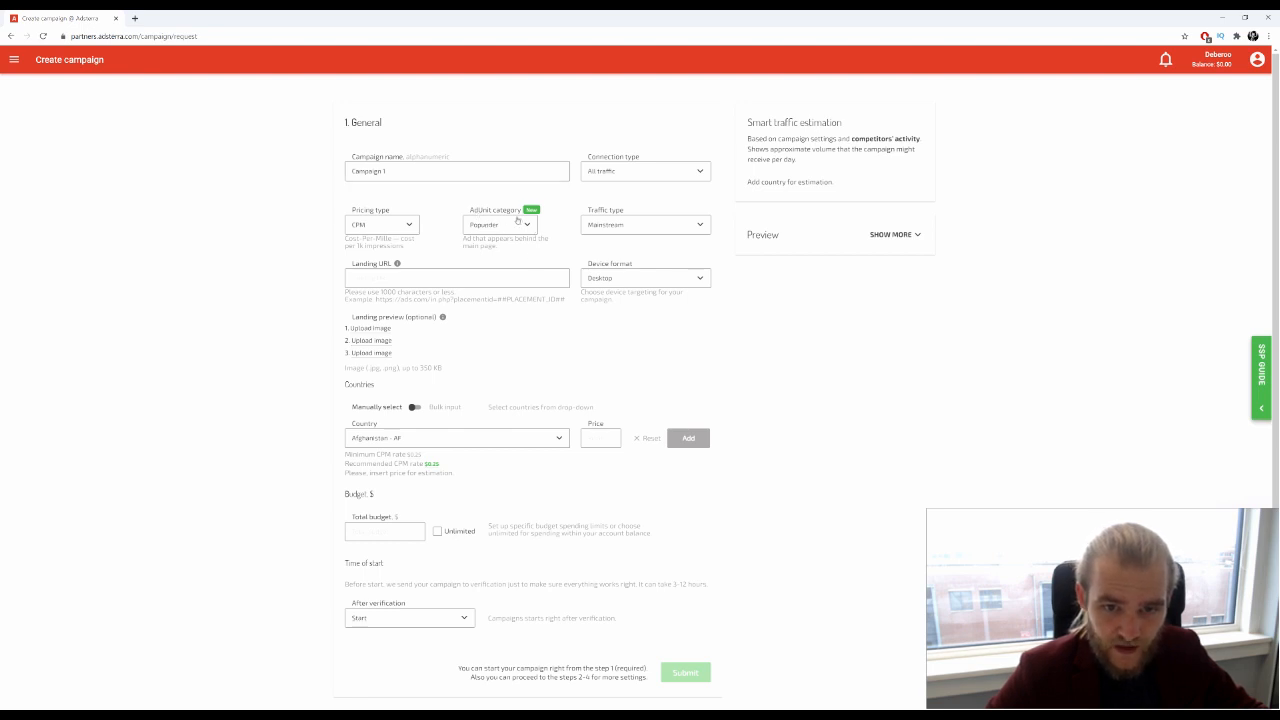
pyautogui.click(514, 224)
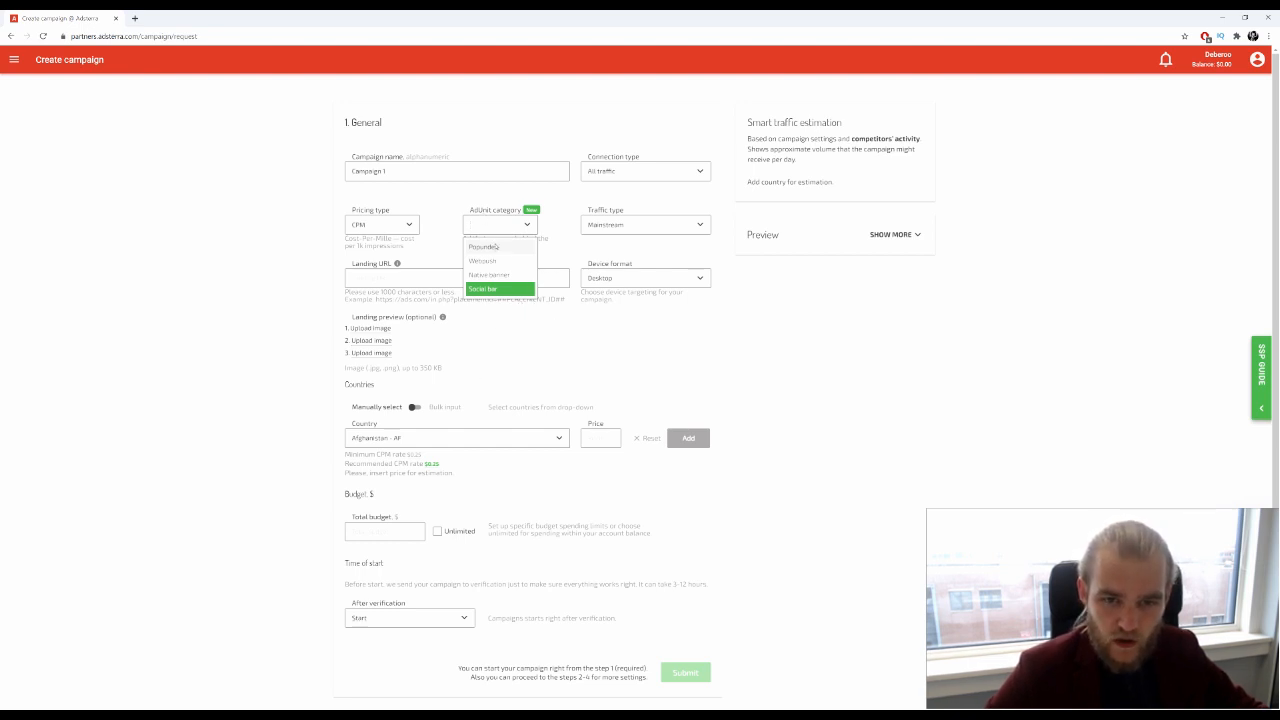
pyautogui.click(569, 206)
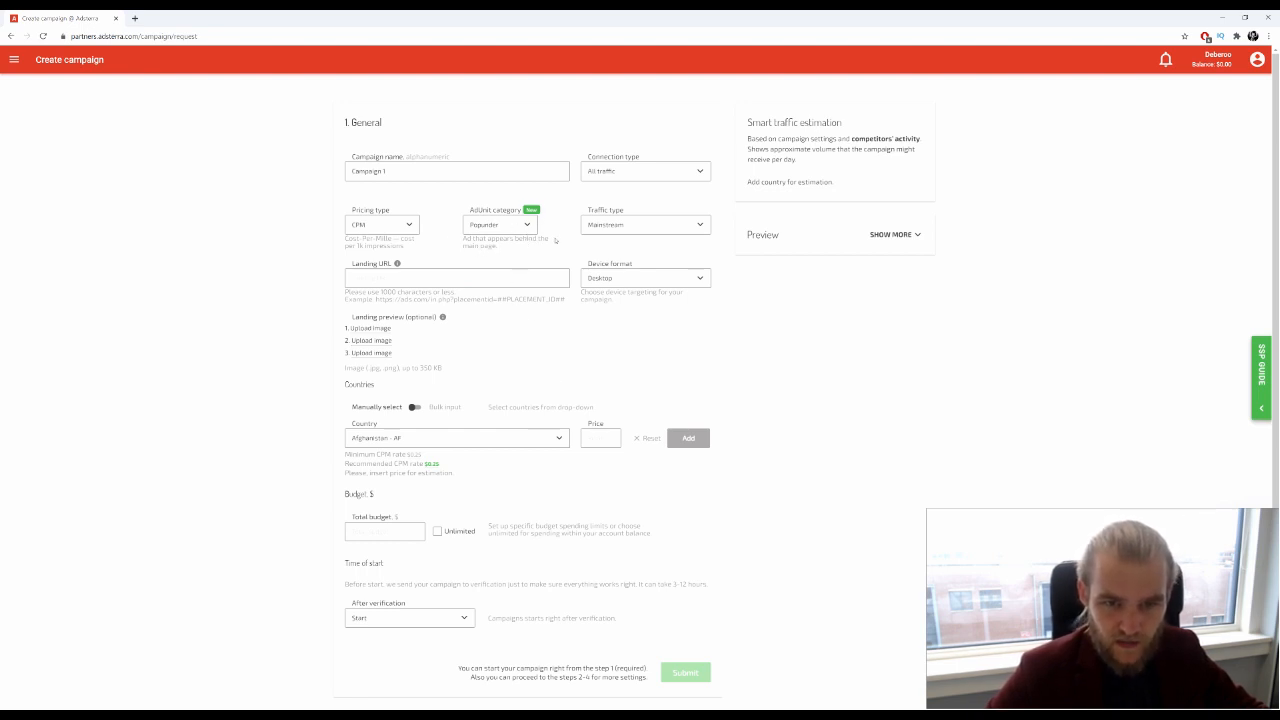
pyautogui.click(527, 225)
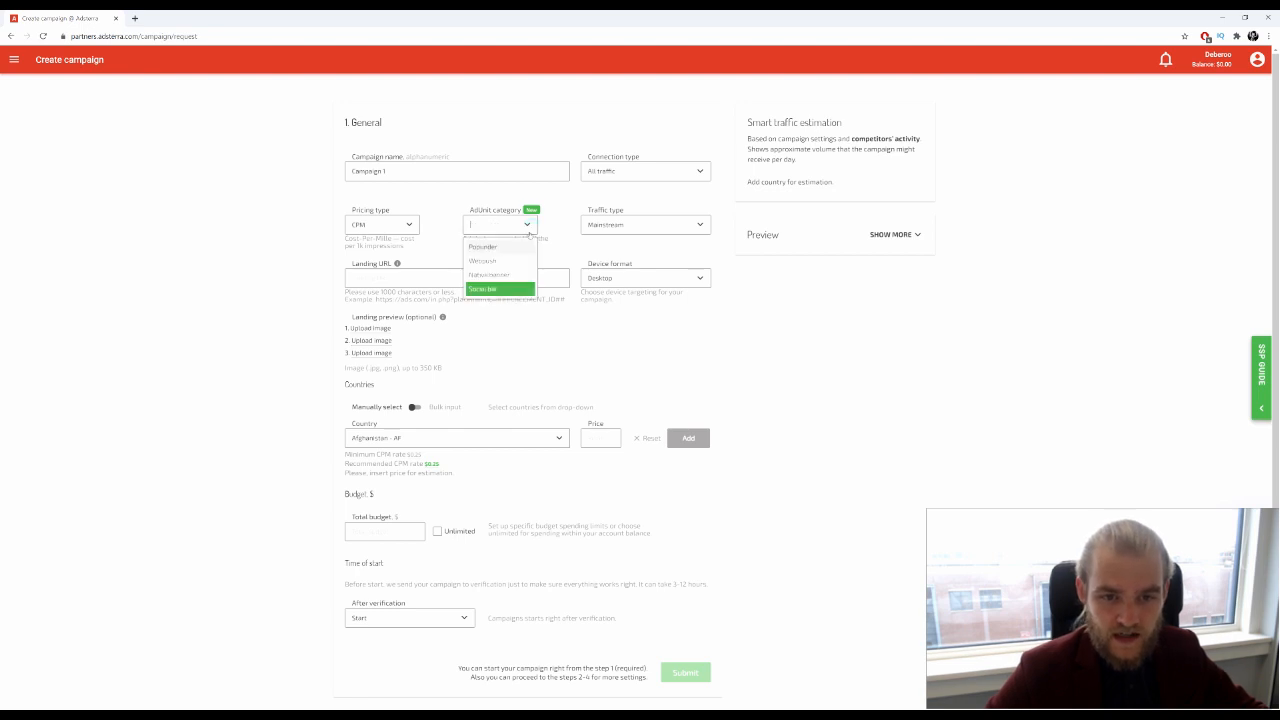
pyautogui.click(503, 260)
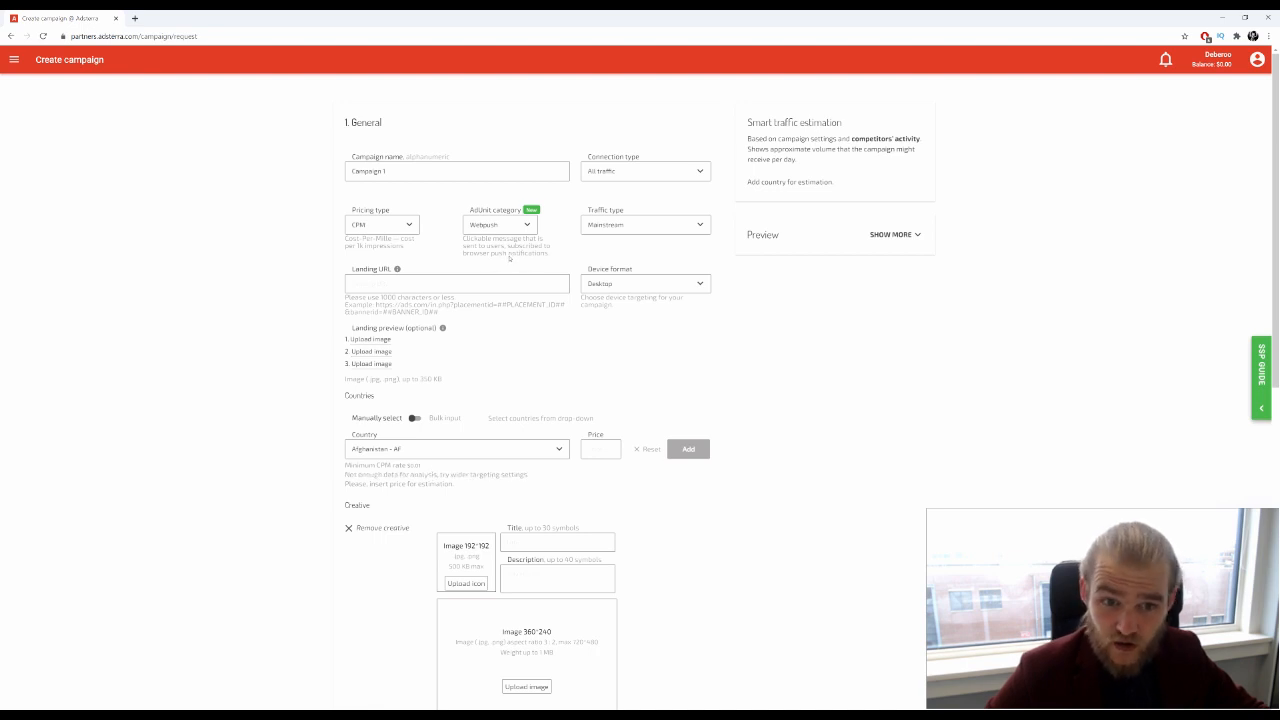
pyautogui.click(527, 225)
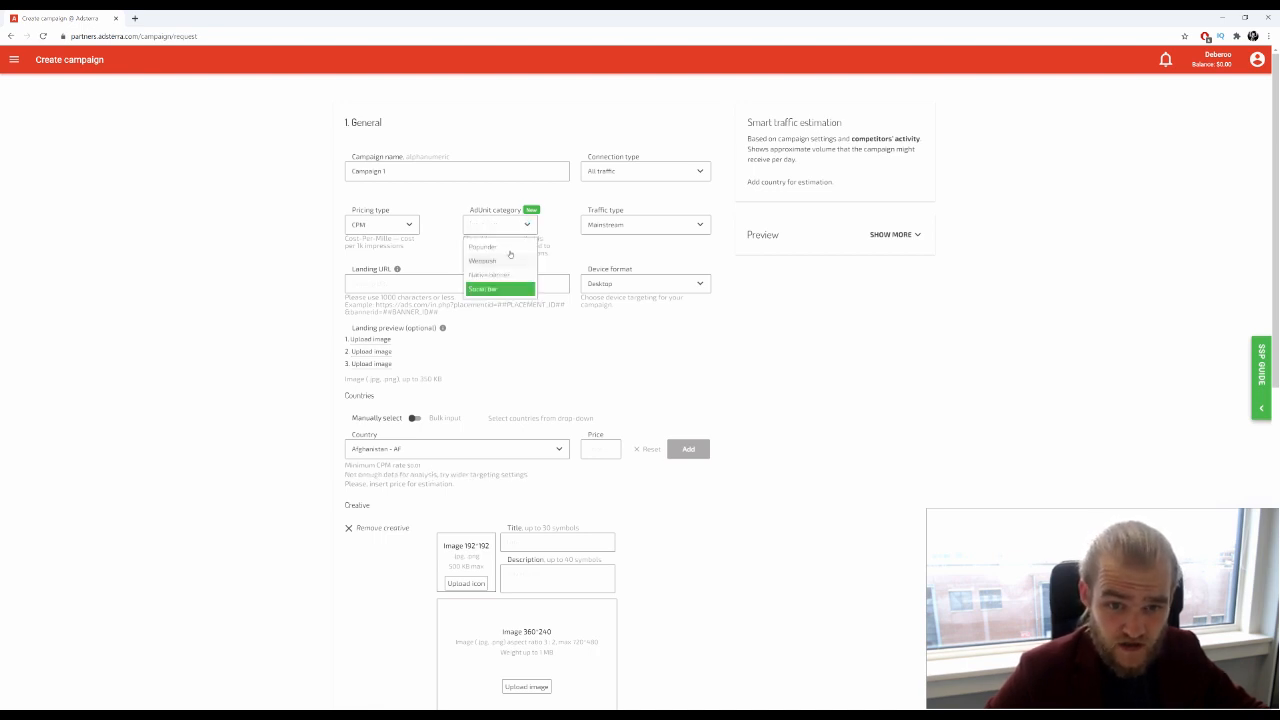
pyautogui.click(503, 272)
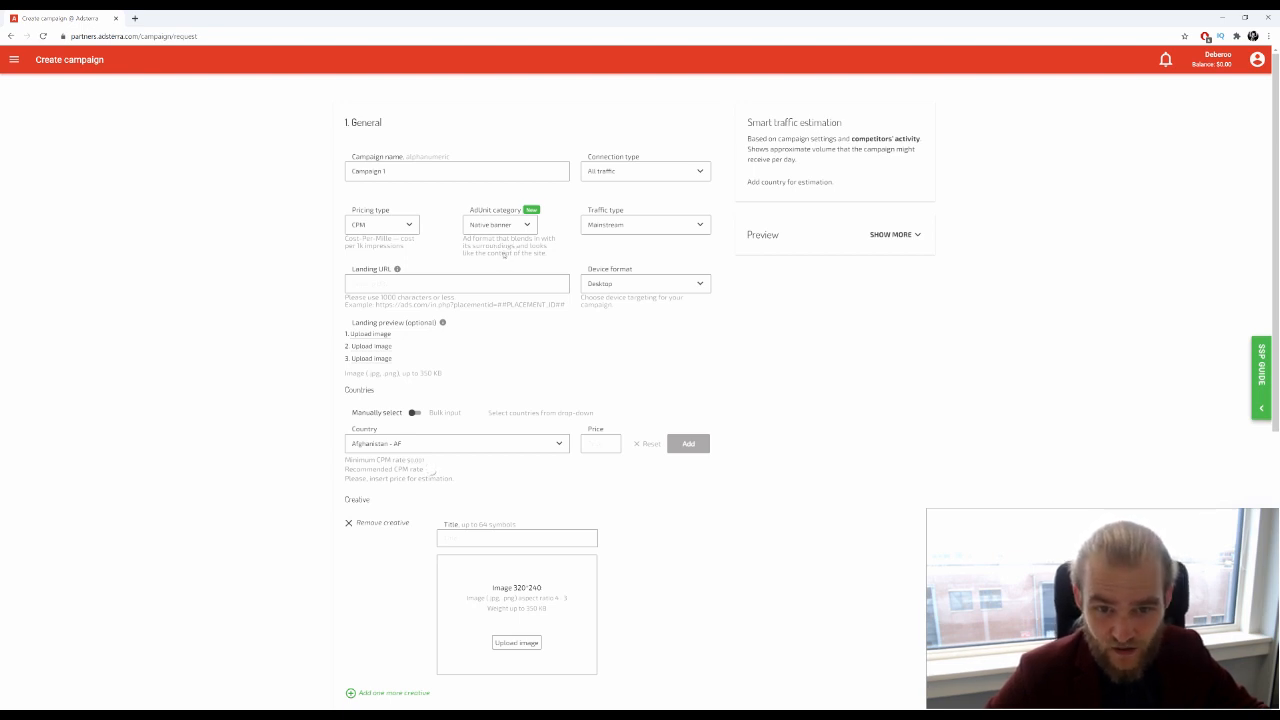
pyautogui.click(528, 233)
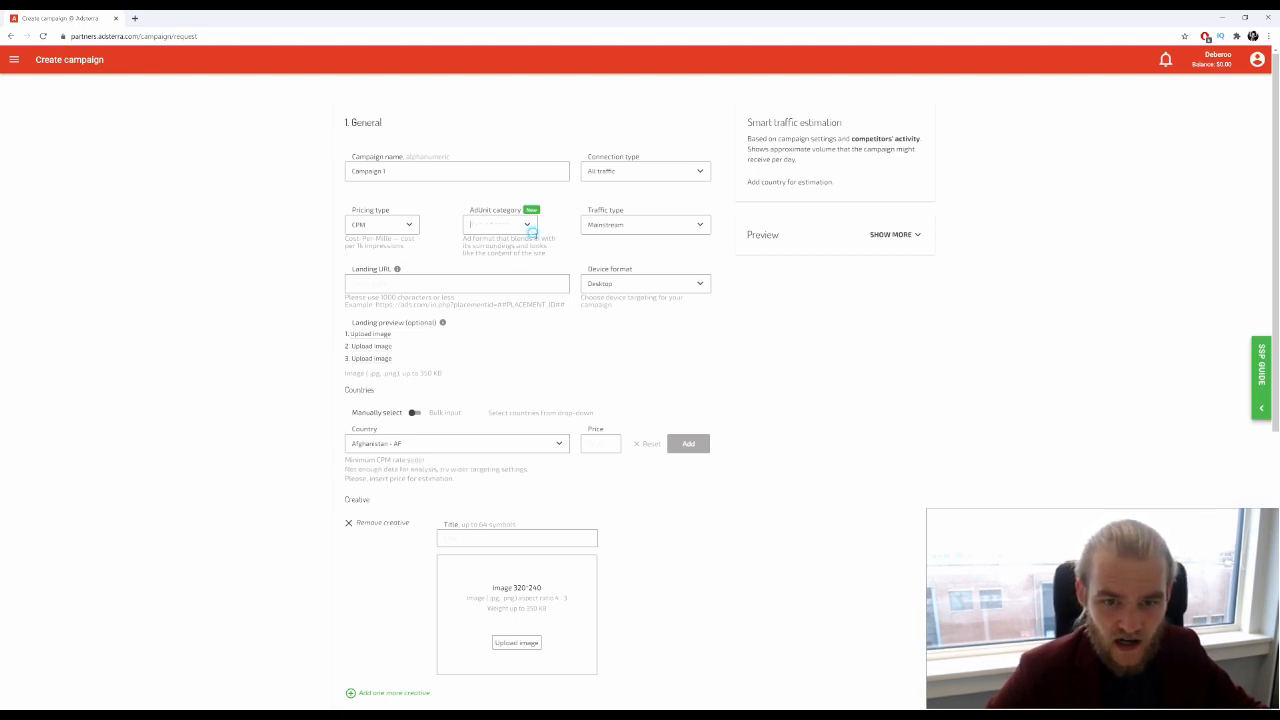
pyautogui.click(513, 289)
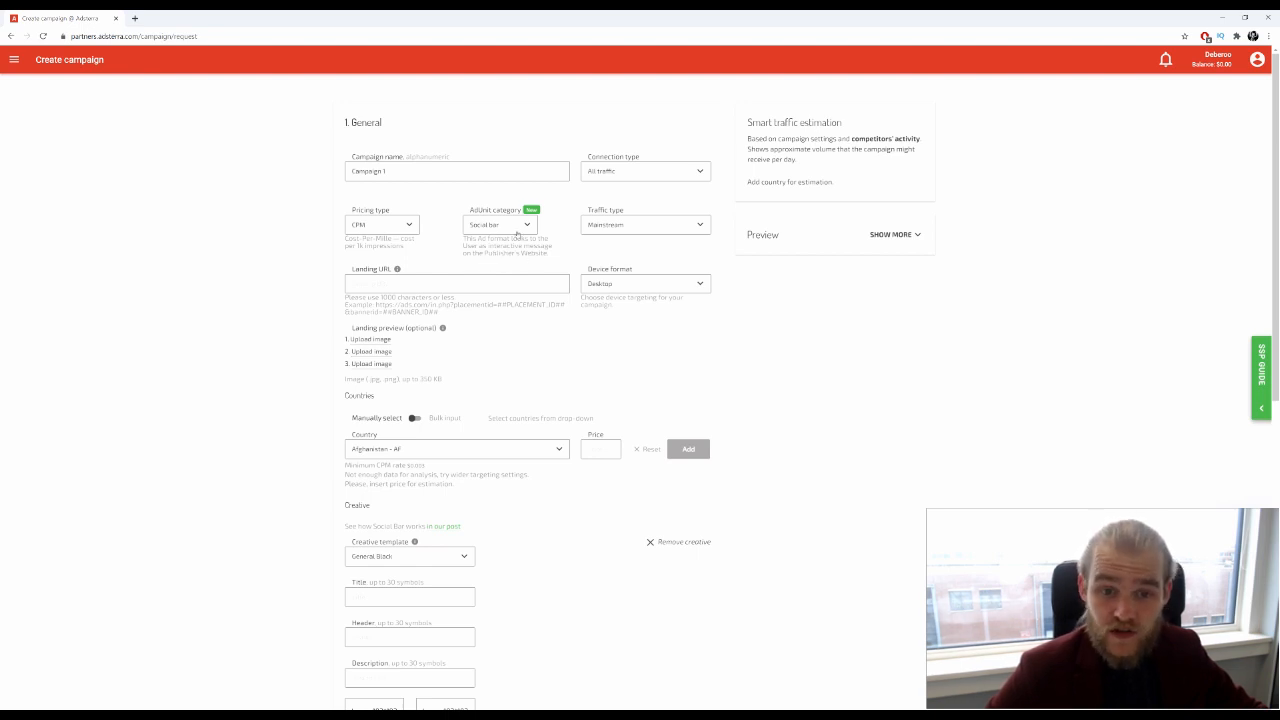
pyautogui.click(517, 228)
pyautogui.click(497, 244)
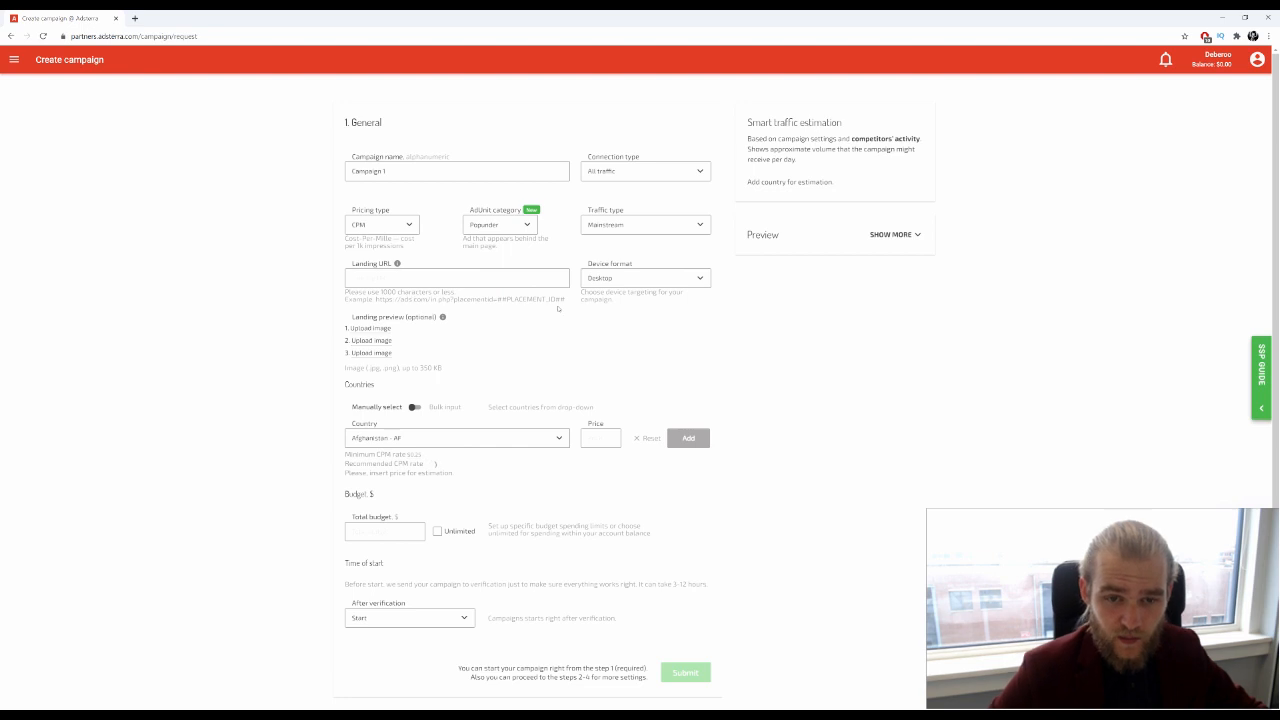
# Keep Mainstream as the traffic type and enter yourlandingurl.com as the landing URL
pyautogui.click(697, 225)
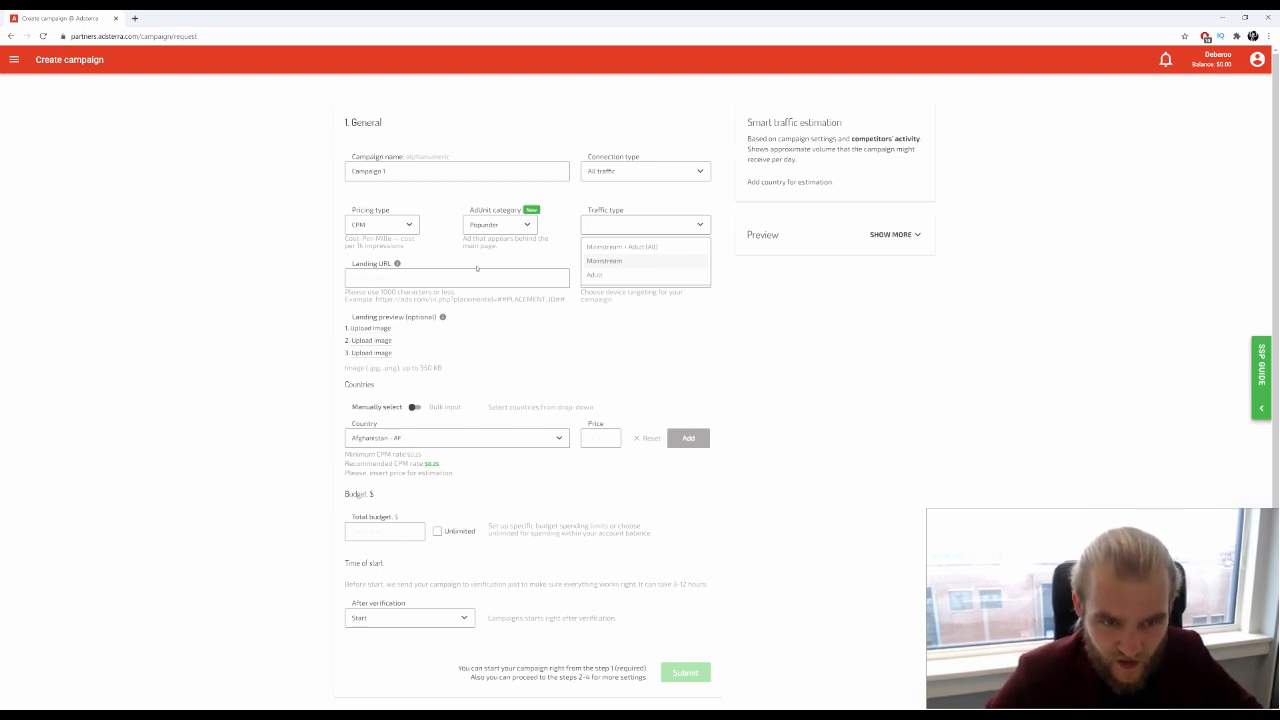
pyautogui.click(260, 288)
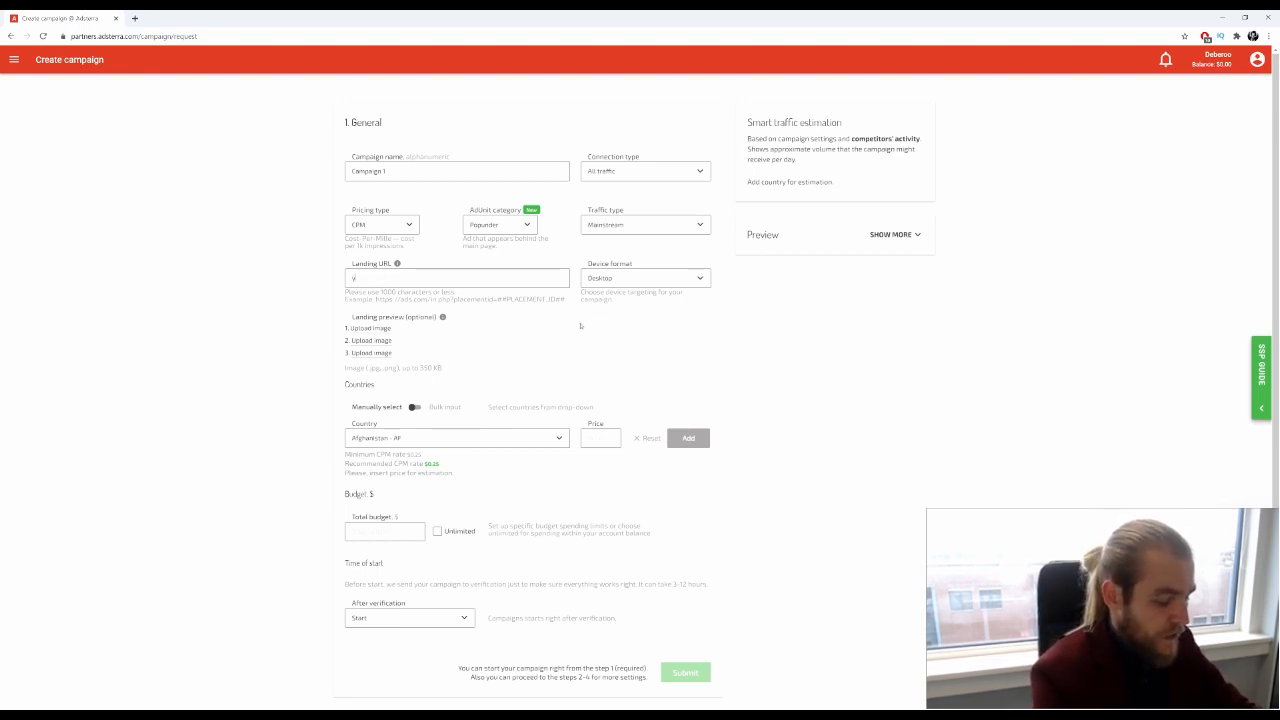
pyautogui.write('yourlandingurl')
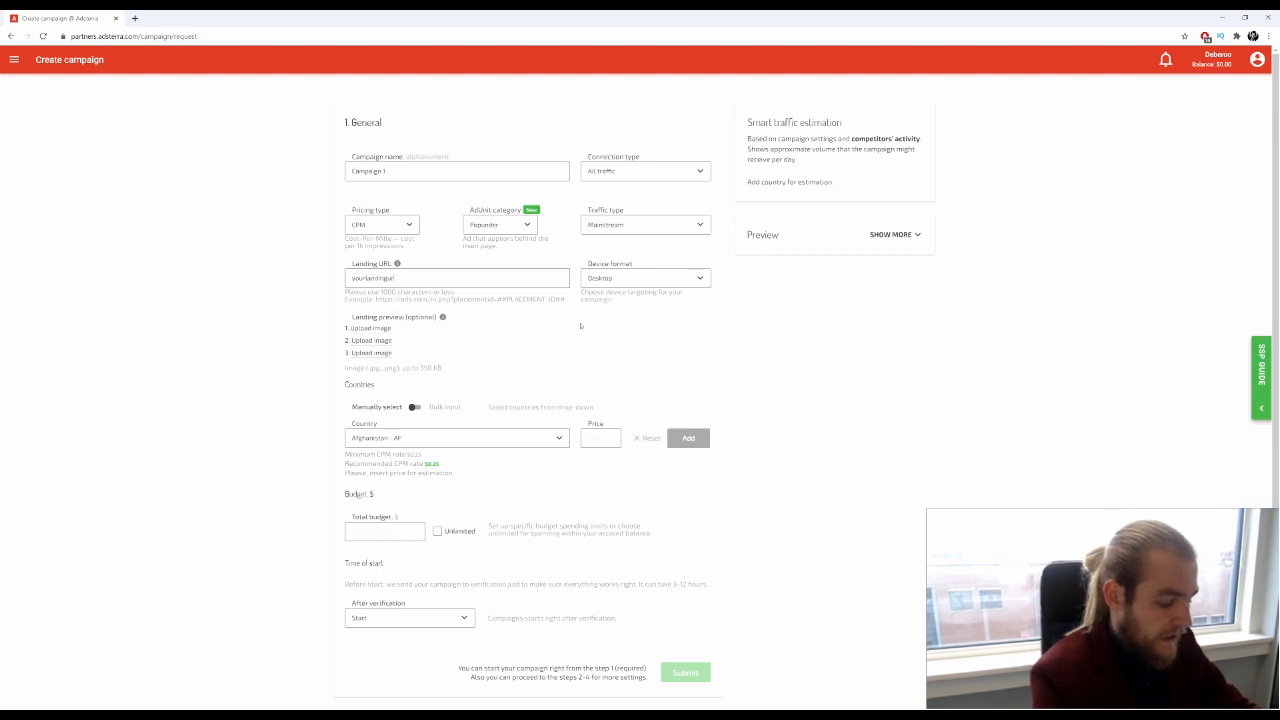
pyautogui.write('.com')
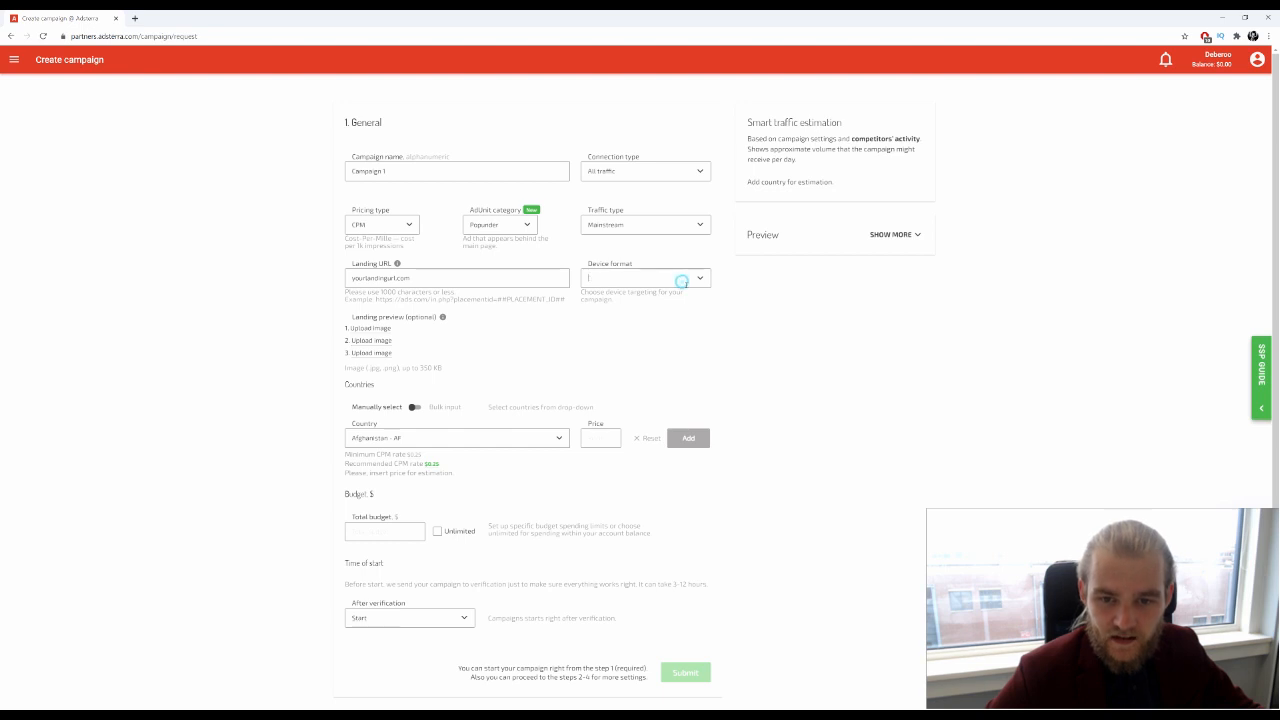
# Choose Desktop as the campaign's device format
pyautogui.click(692, 280)
pyautogui.scroll(-1, 674, 316)
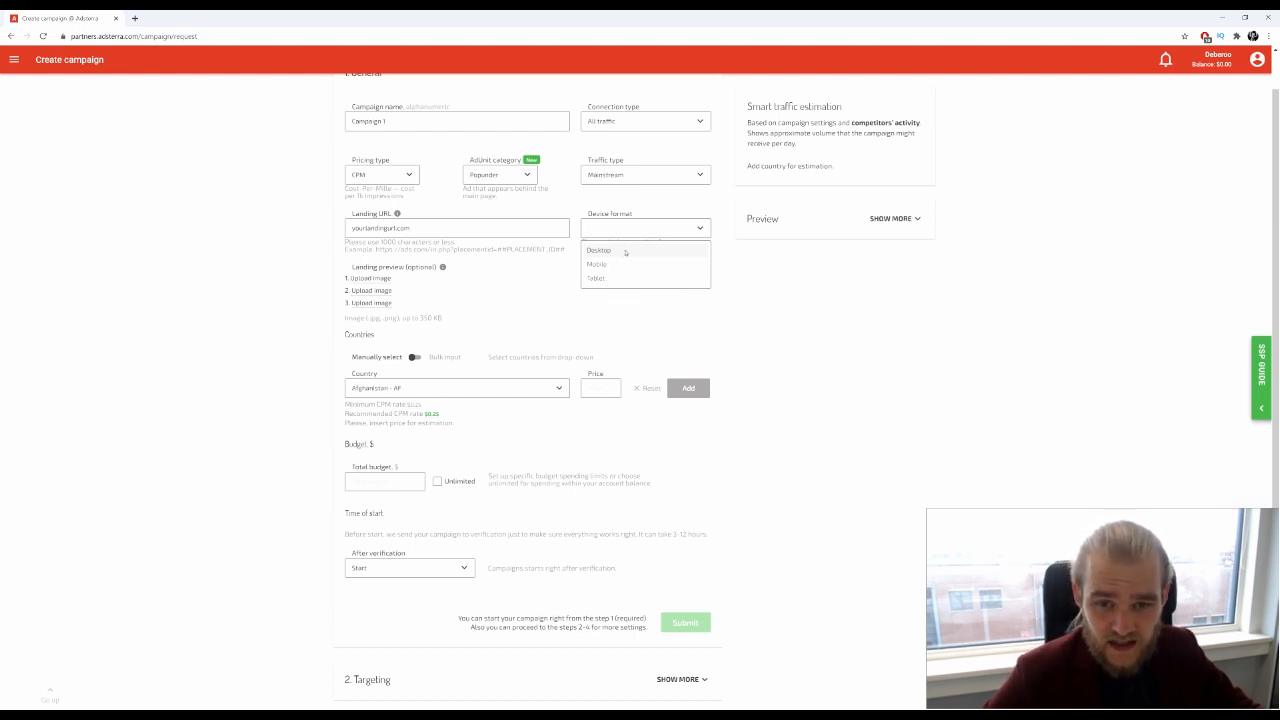
pyautogui.click(554, 268)
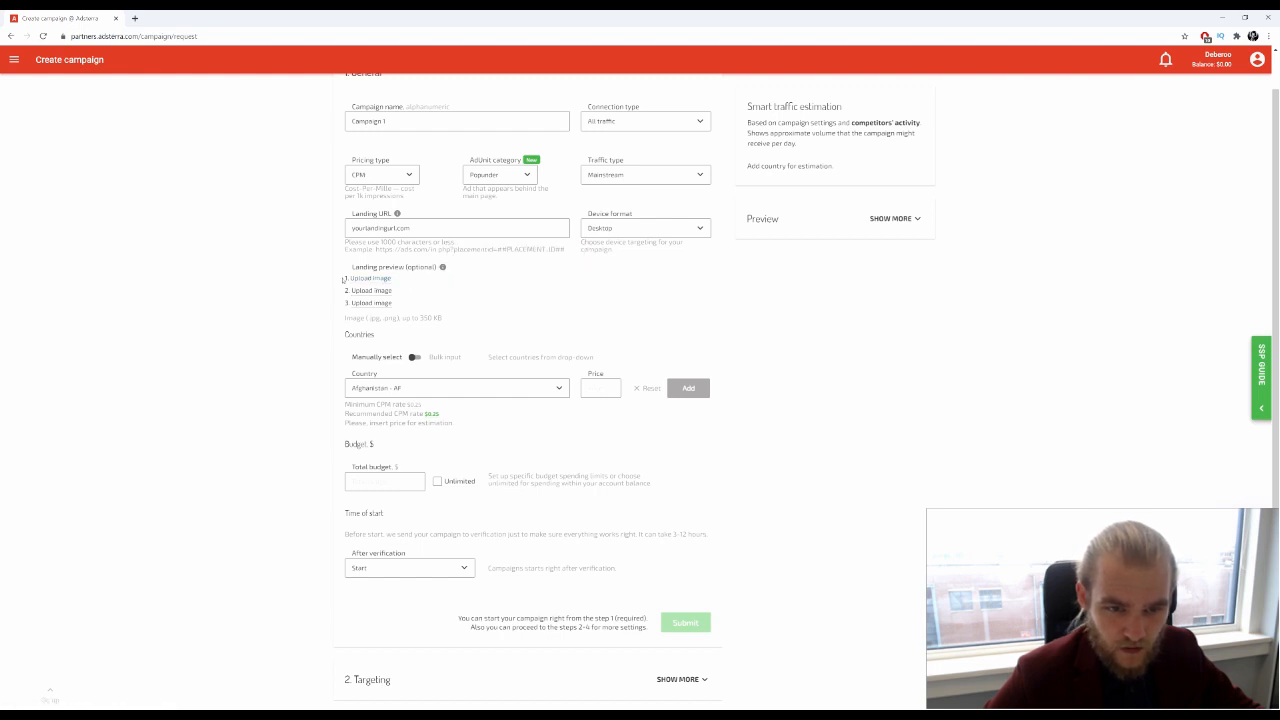
pyautogui.moveTo(444, 268)
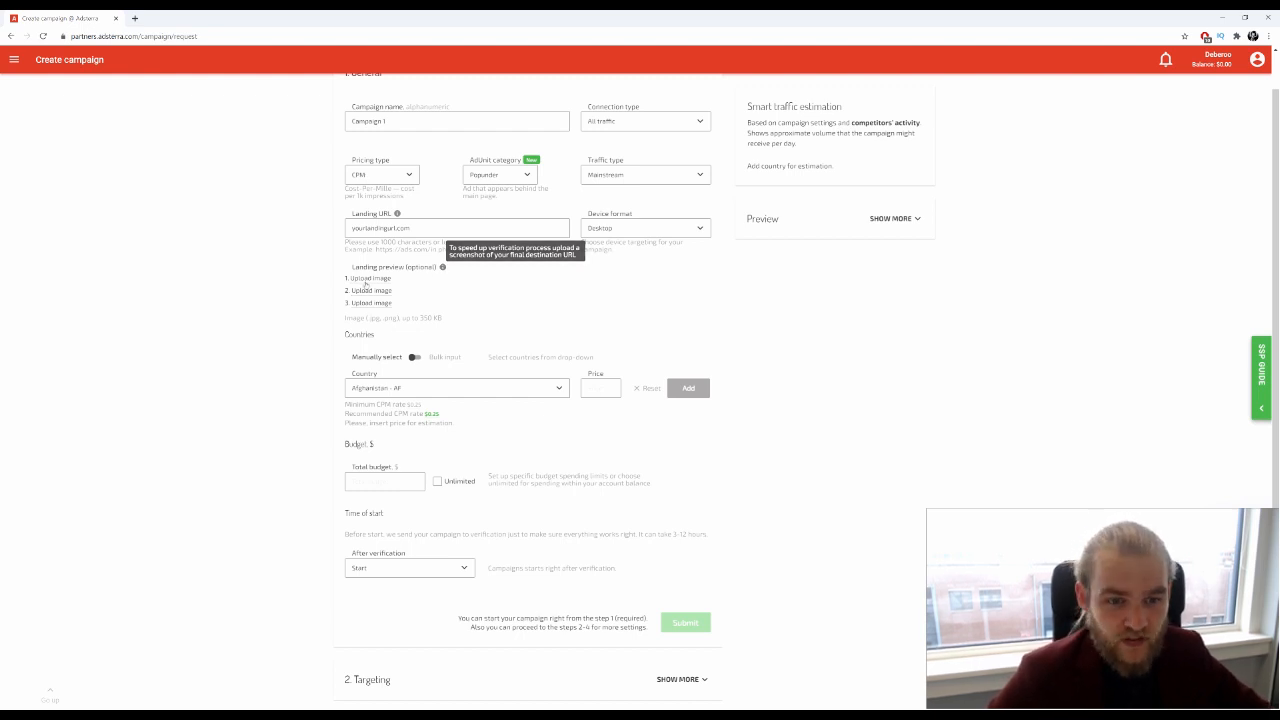
pyautogui.scroll(-1, 257, 271)
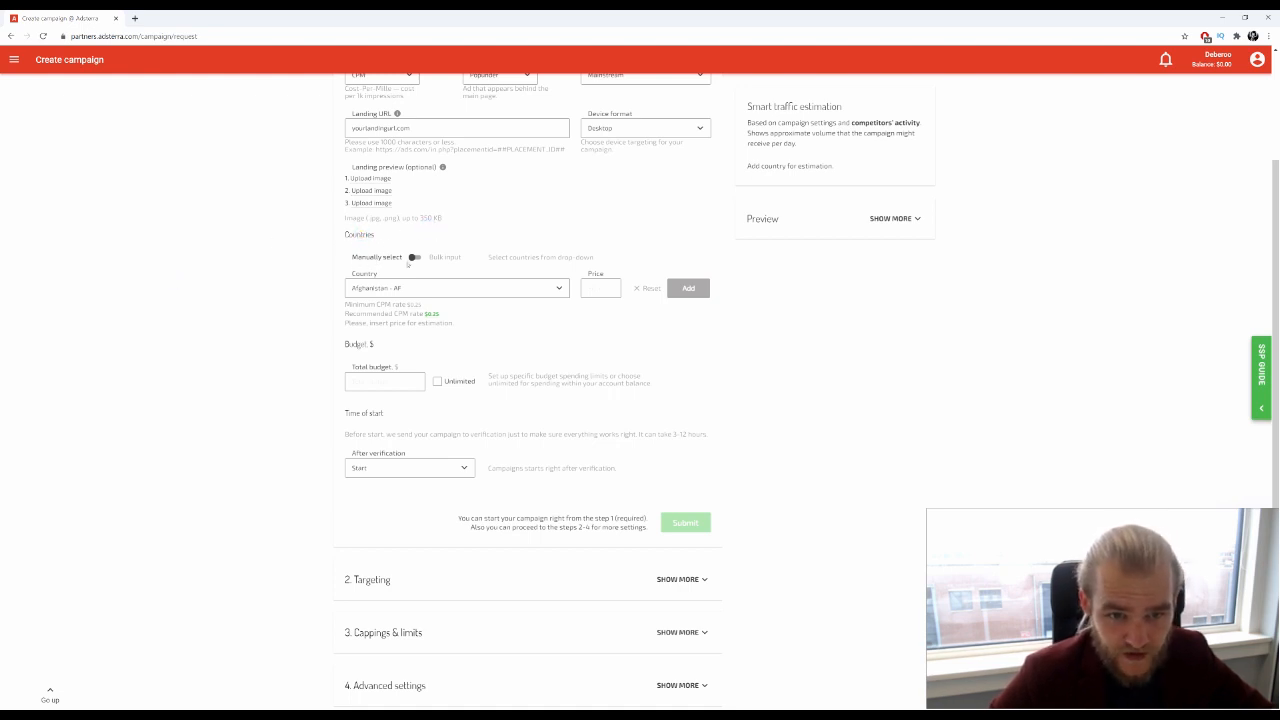
# Add United States - US to the country list at a 2.35 price
pyautogui.click(413, 258)
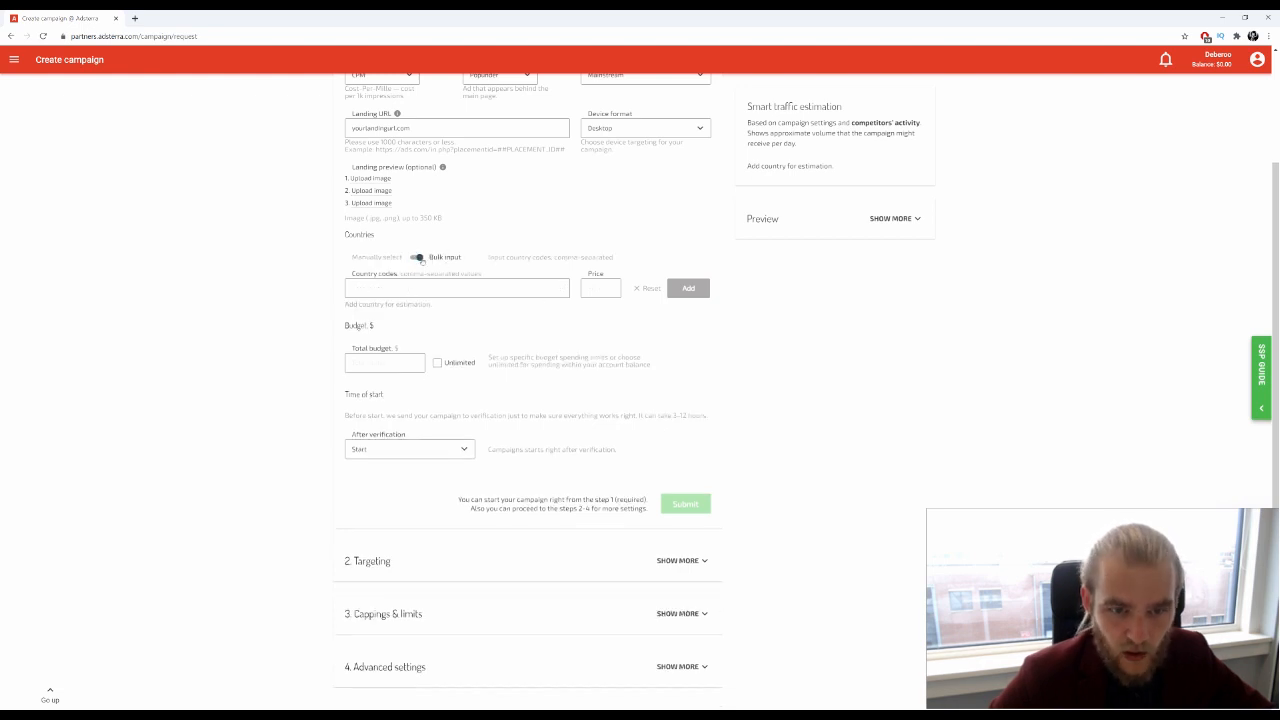
pyautogui.click(414, 258)
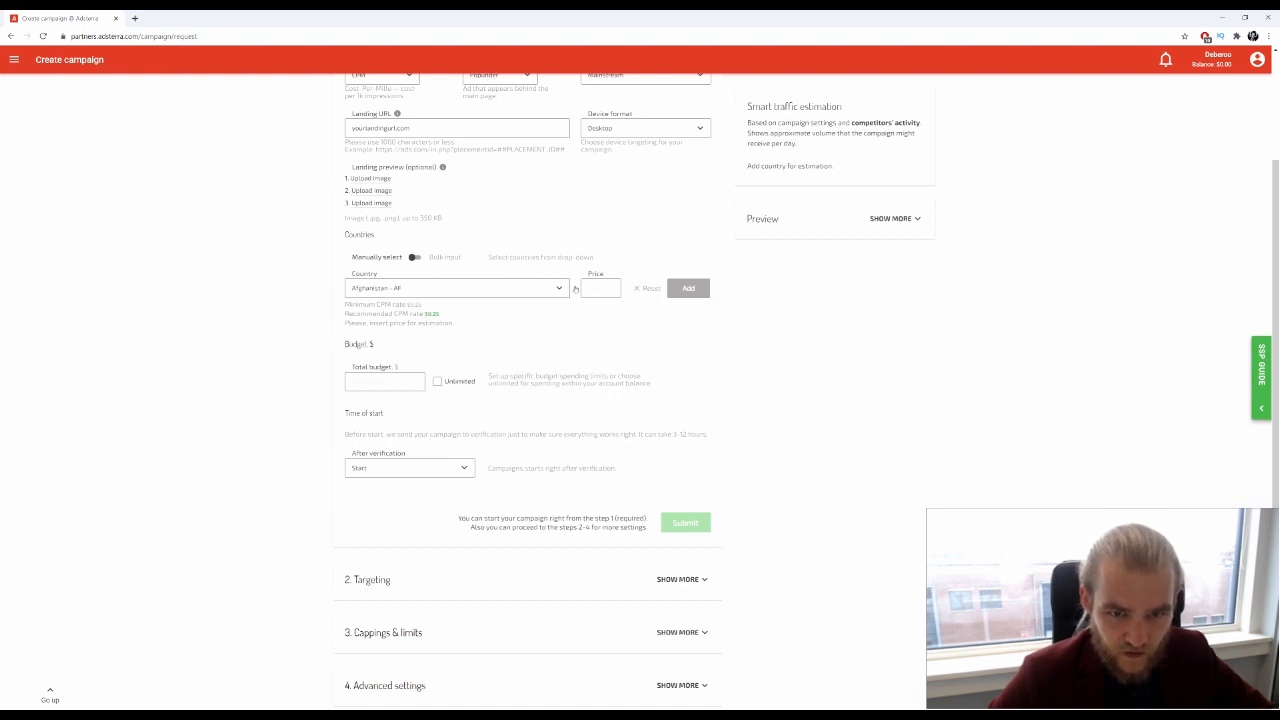
pyautogui.click(560, 290)
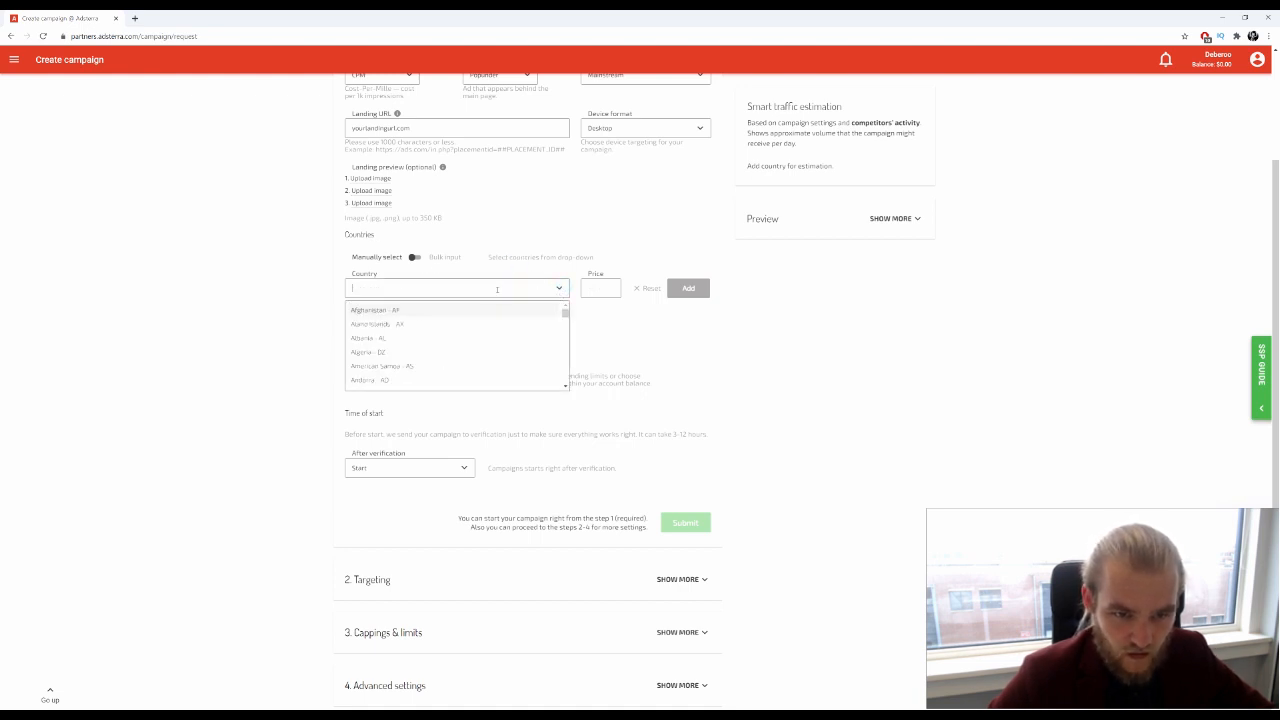
pyautogui.write('unit')
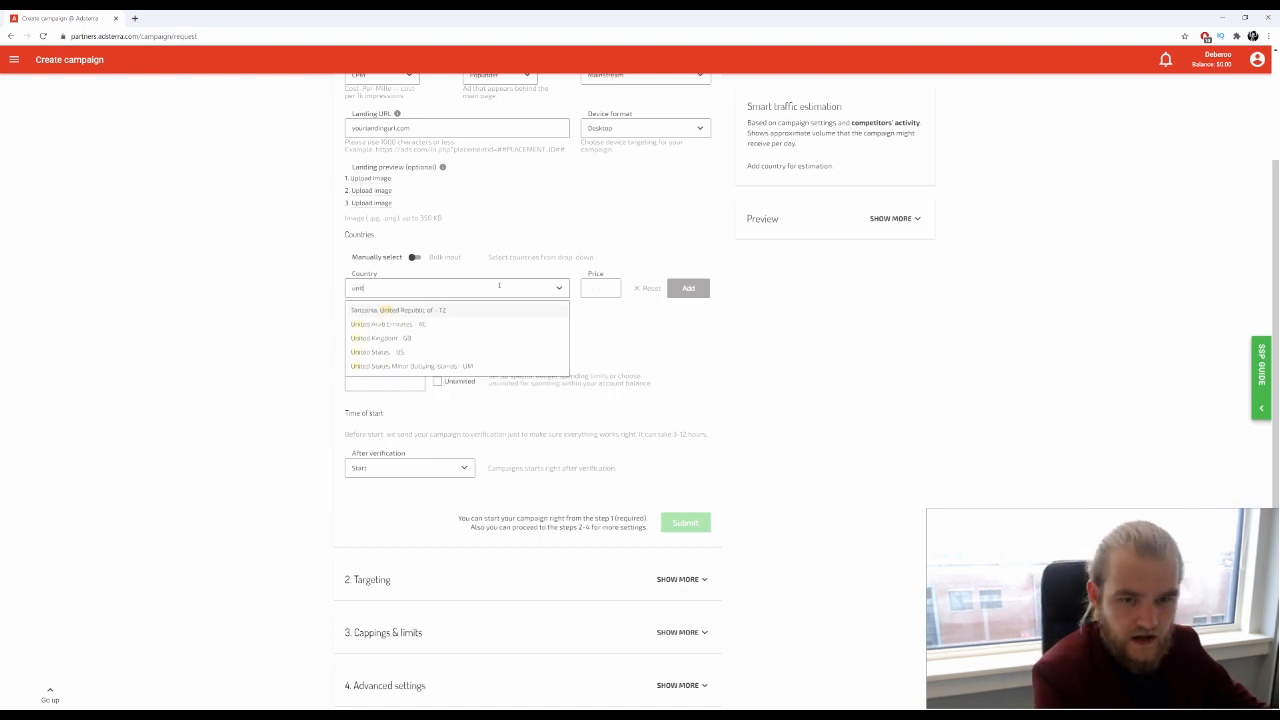
pyautogui.write('e')
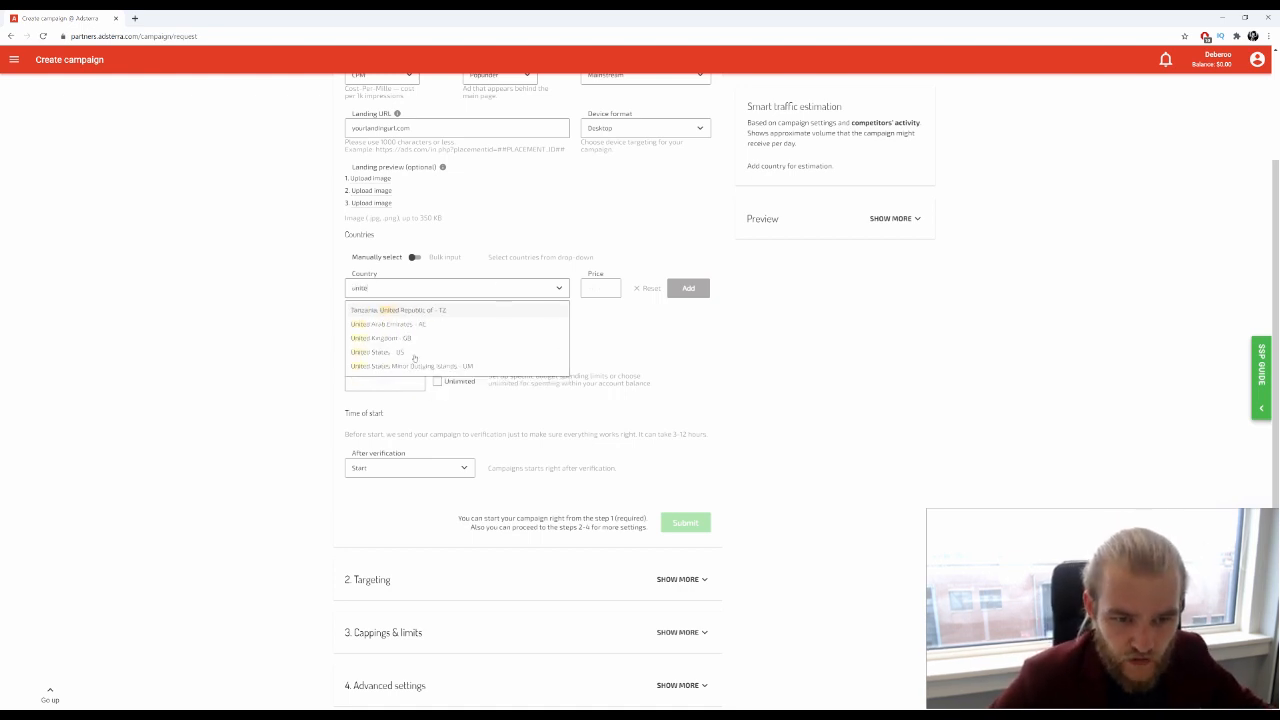
pyautogui.click(407, 351)
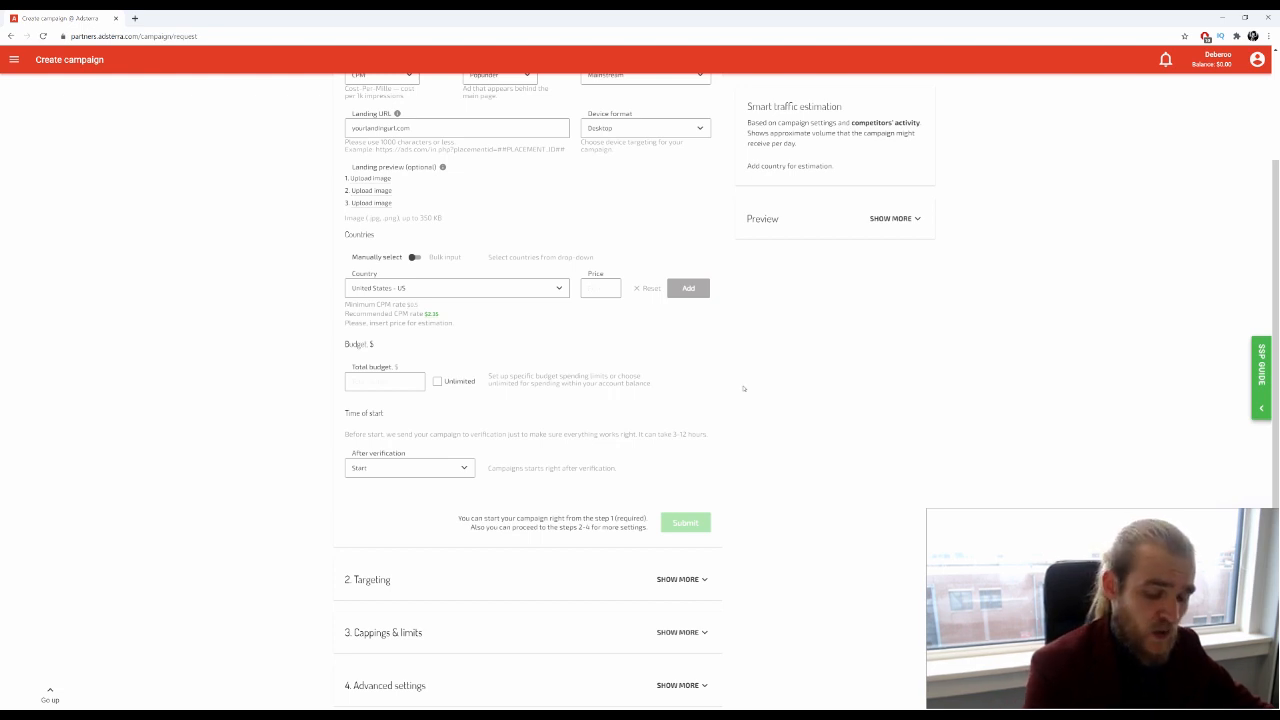
pyautogui.write('2.35')
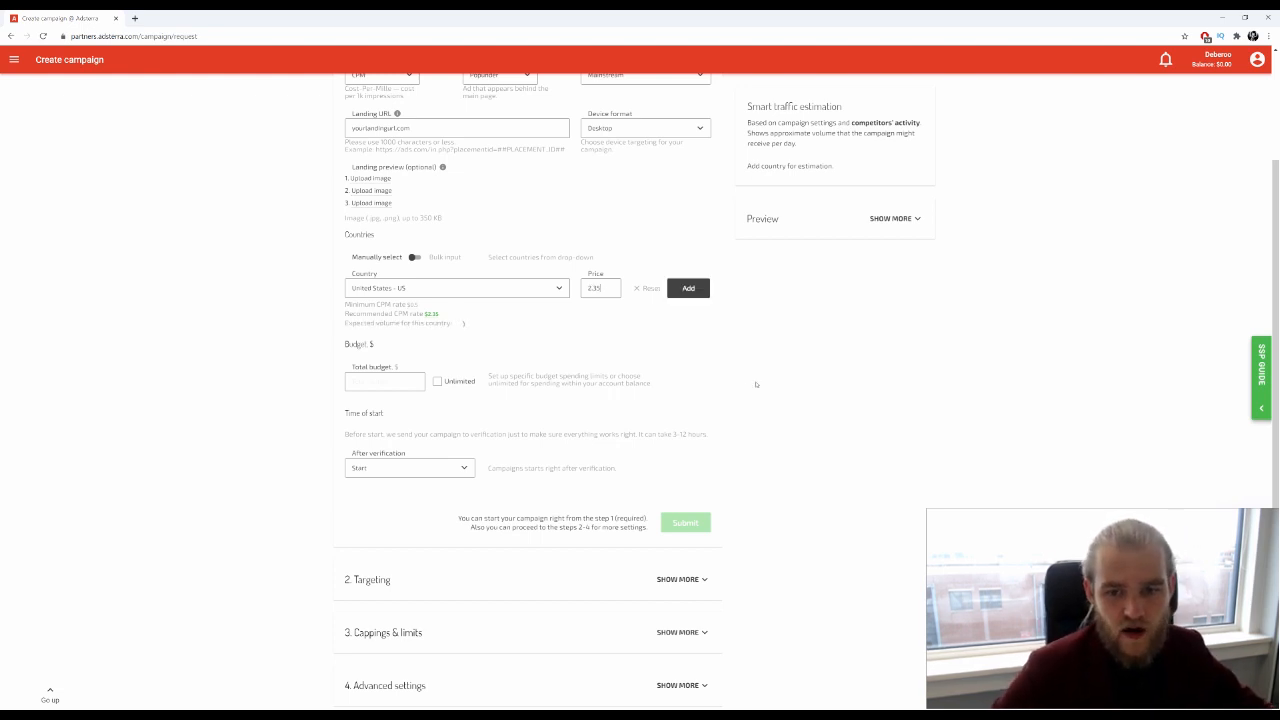
pyautogui.click(688, 290)
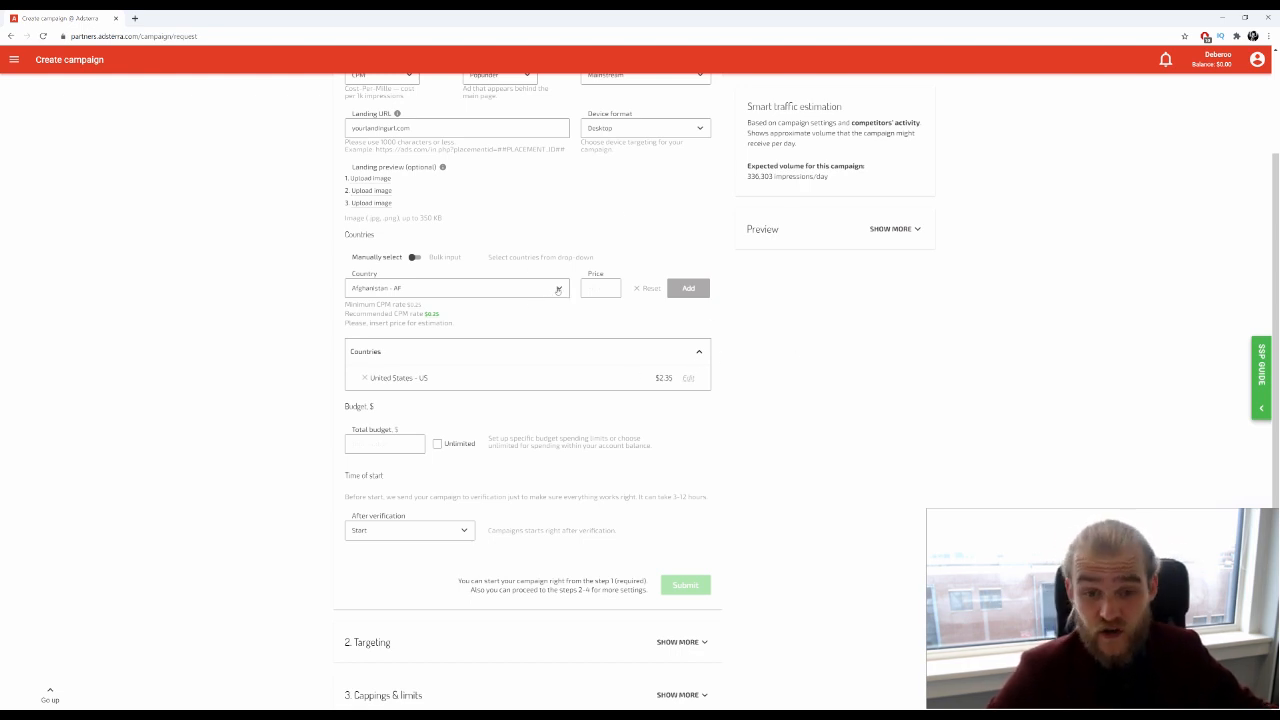
# Add United Kingdom - GB to the country list at a 1.15 price
pyautogui.click(559, 289)
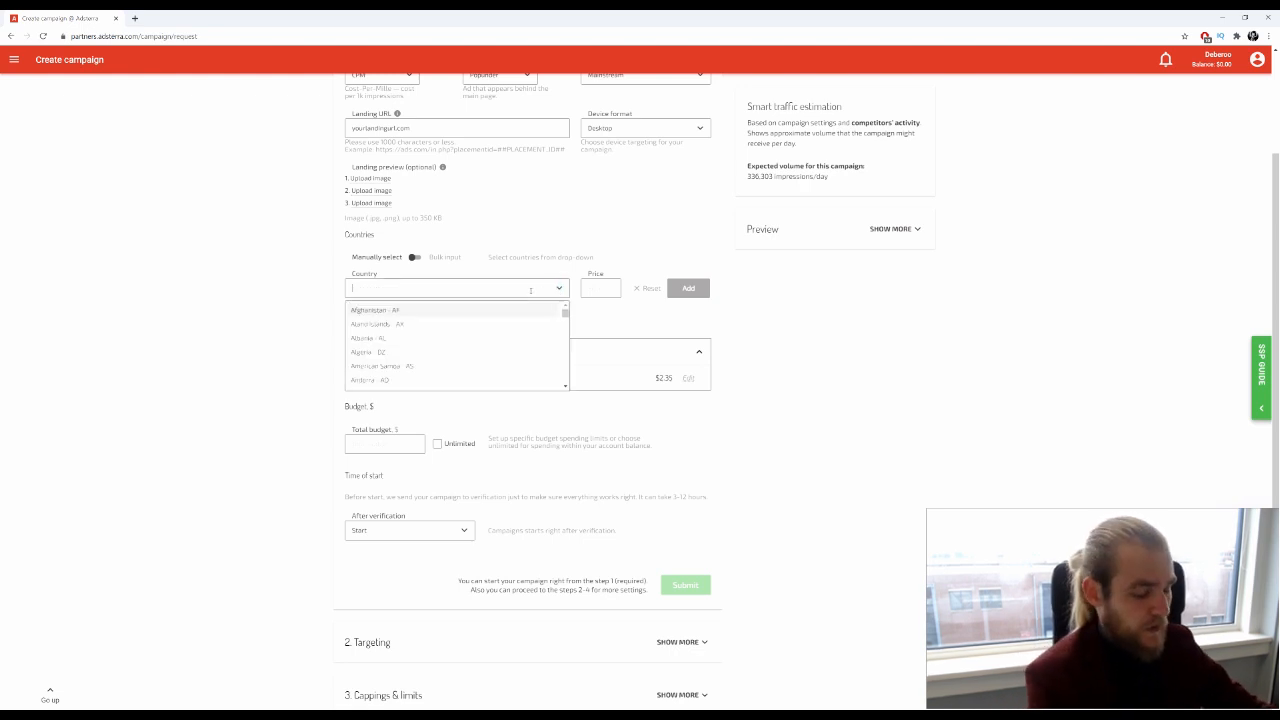
pyautogui.write('uni')
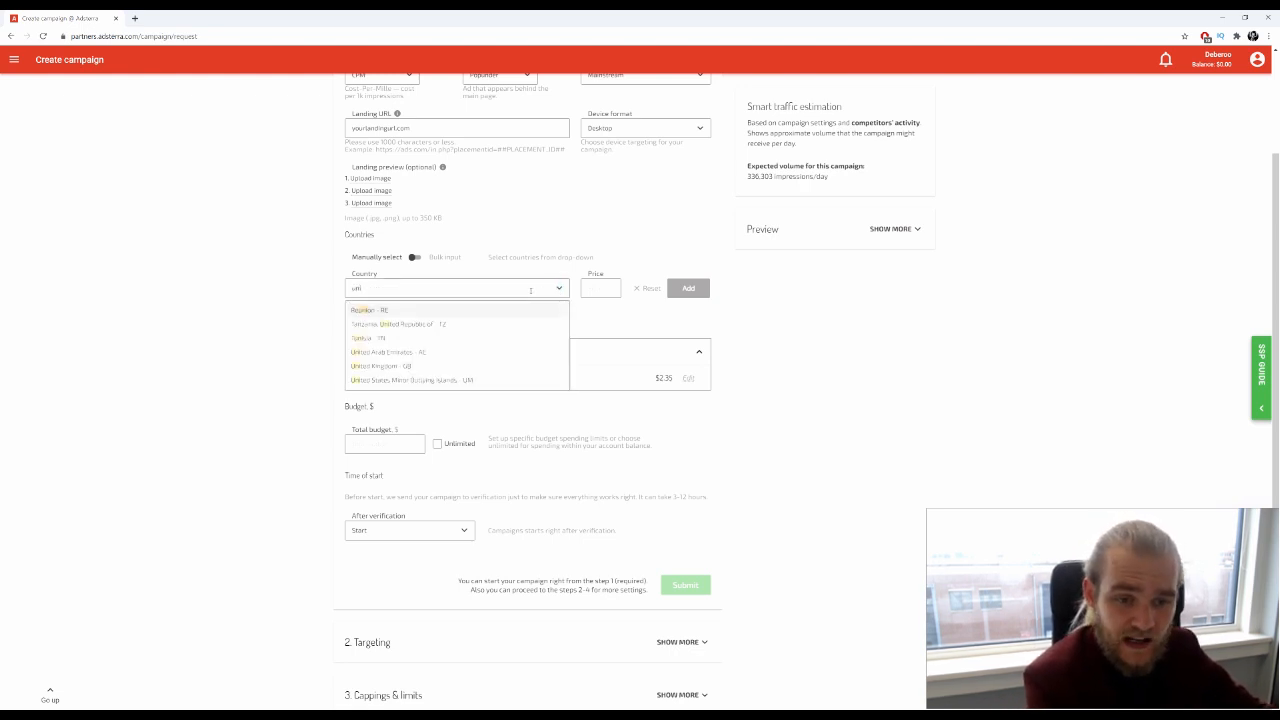
pyautogui.click(406, 367)
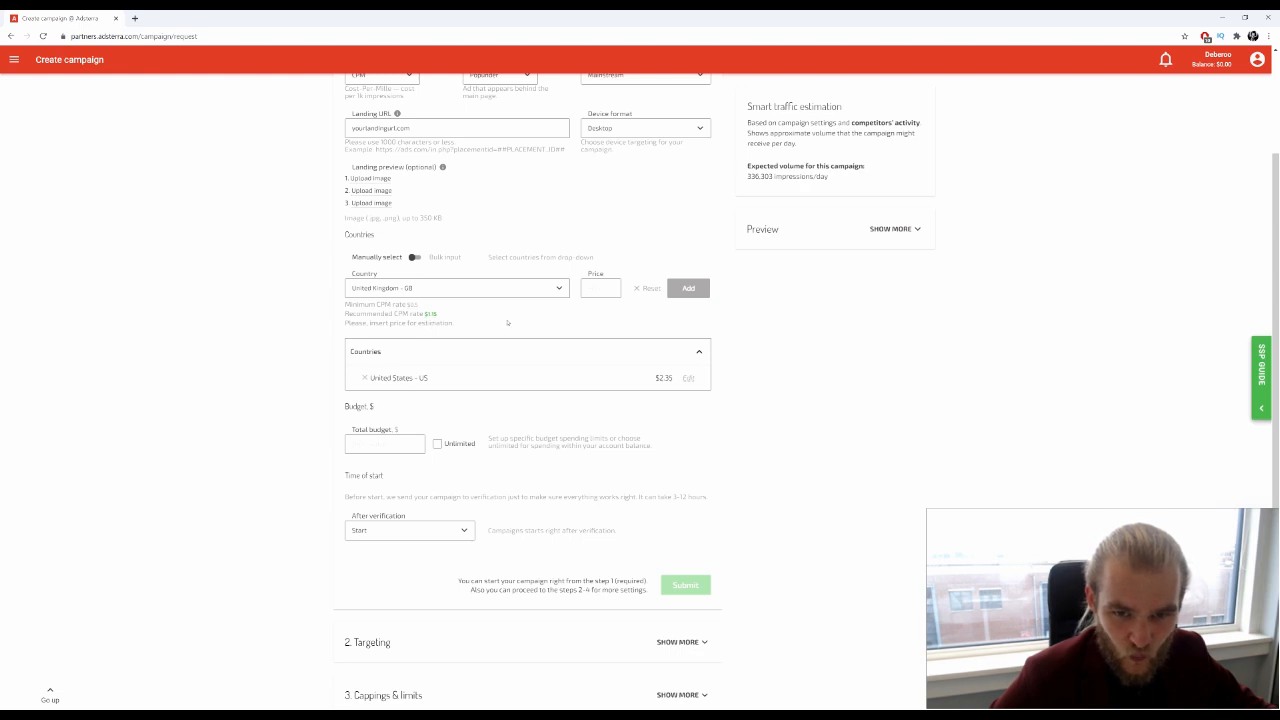
pyautogui.click(598, 288)
pyautogui.write('1.15')
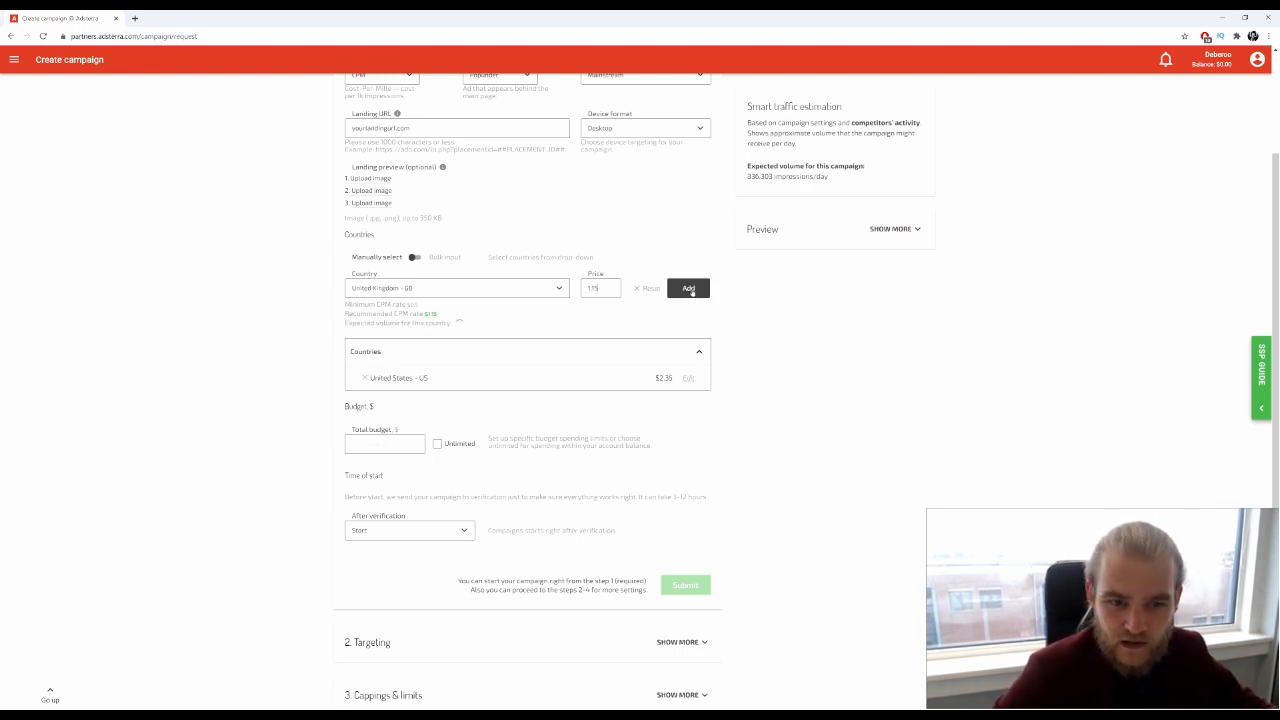
pyautogui.click(689, 289)
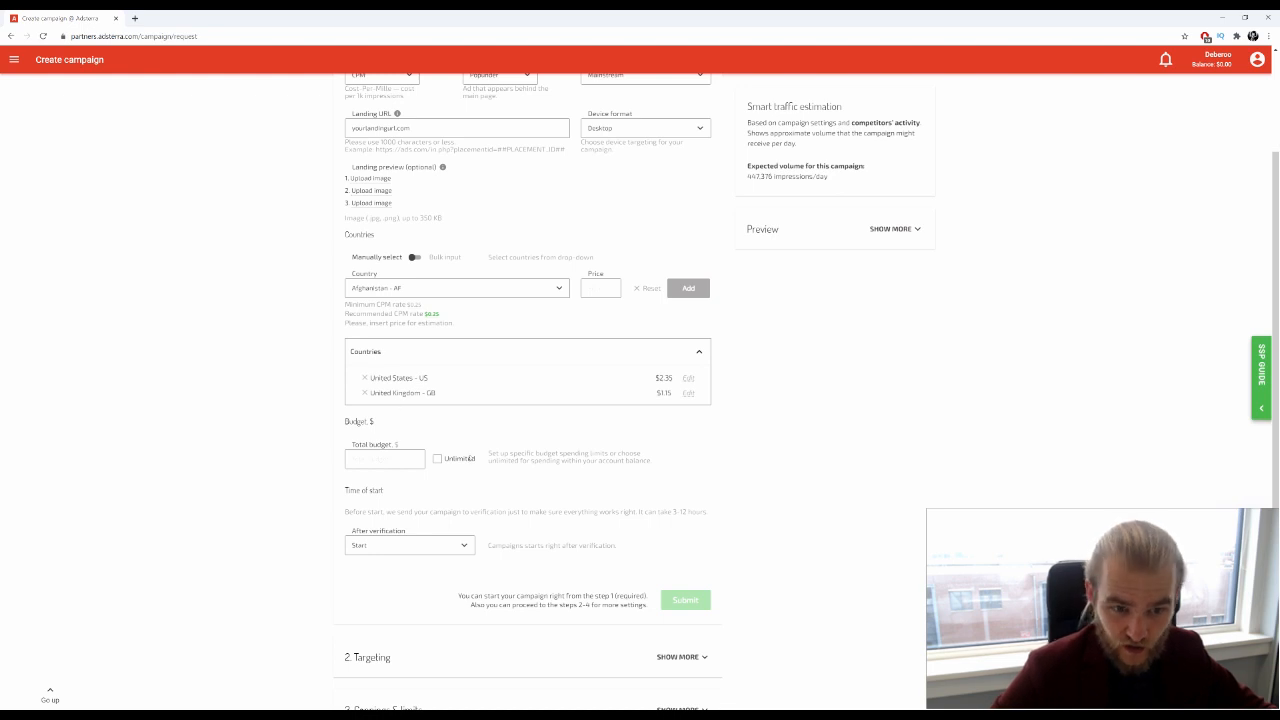
# Tick Unlimited for the total budget and leave time of start on After verification
pyautogui.scroll(-1, 465, 450)
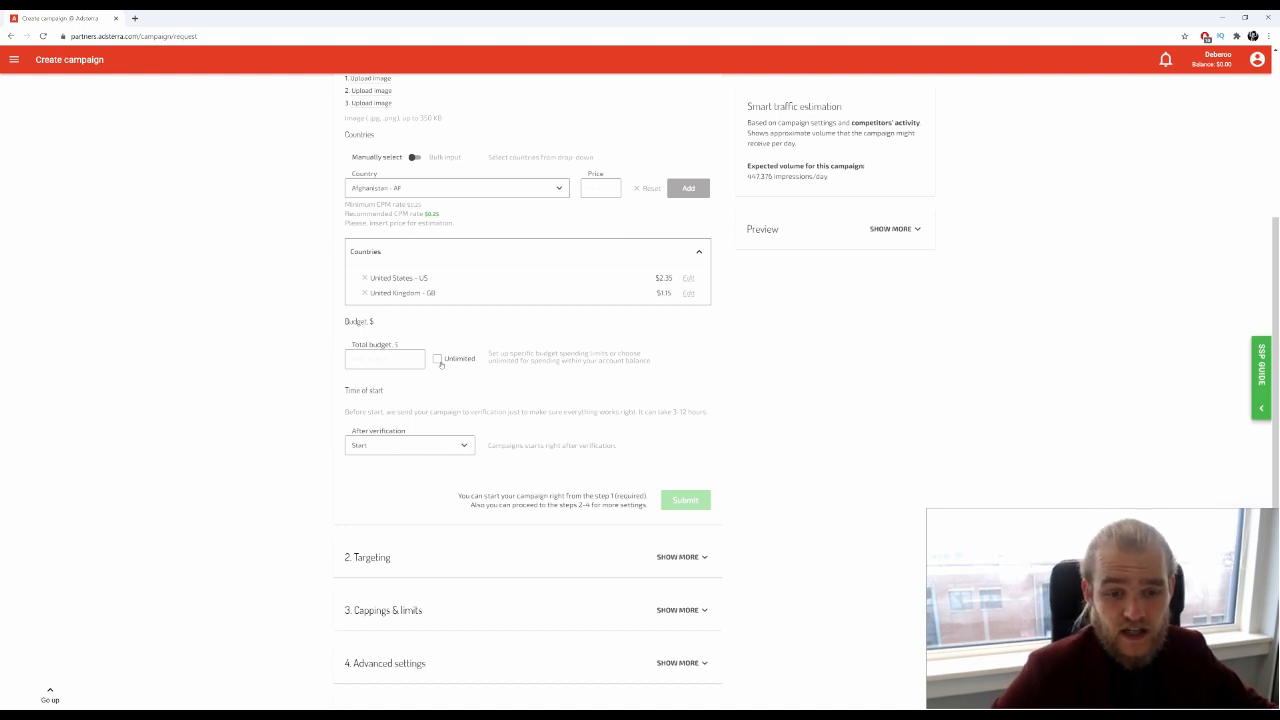
pyautogui.click(438, 359)
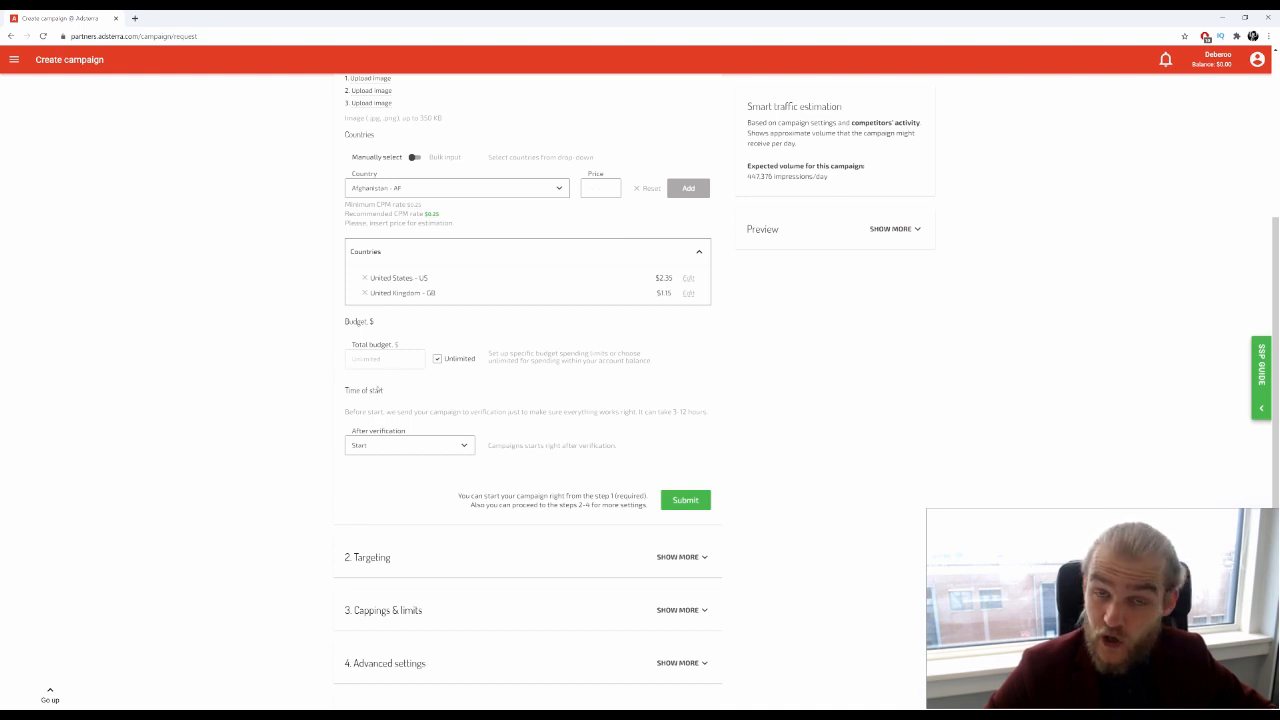
pyautogui.scroll(-1, 249, 432)
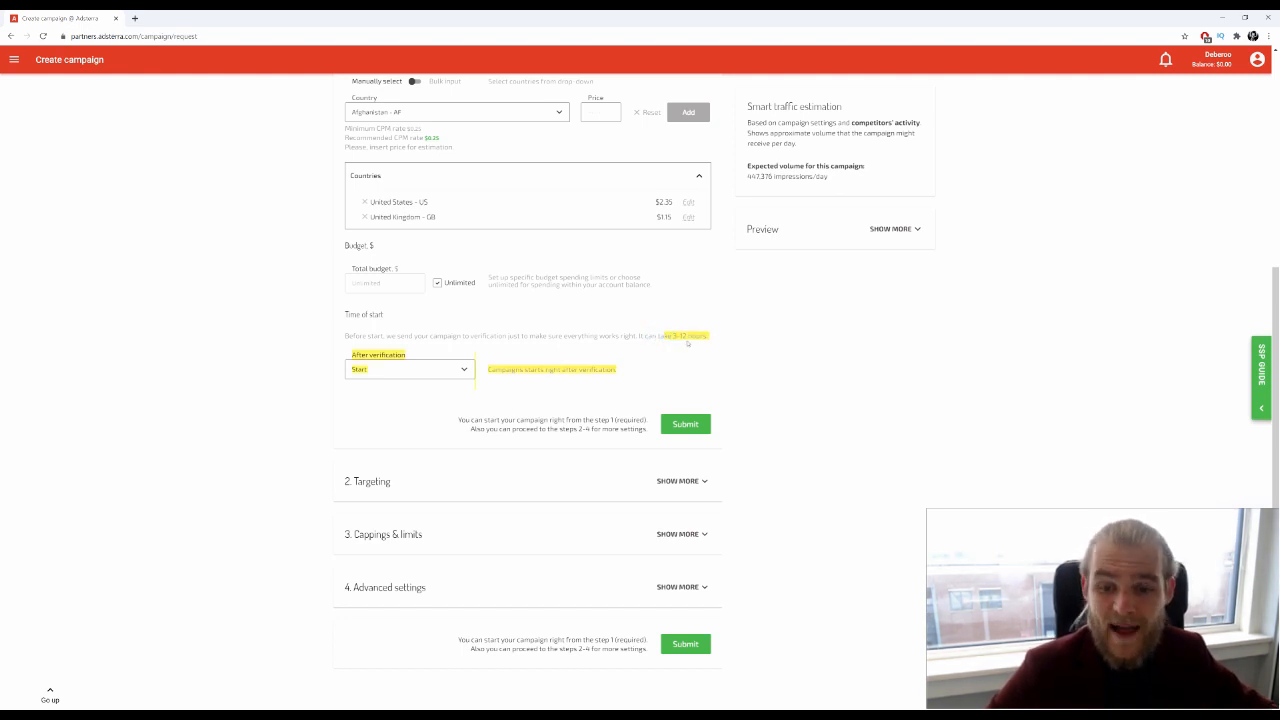
pyautogui.click(473, 371)
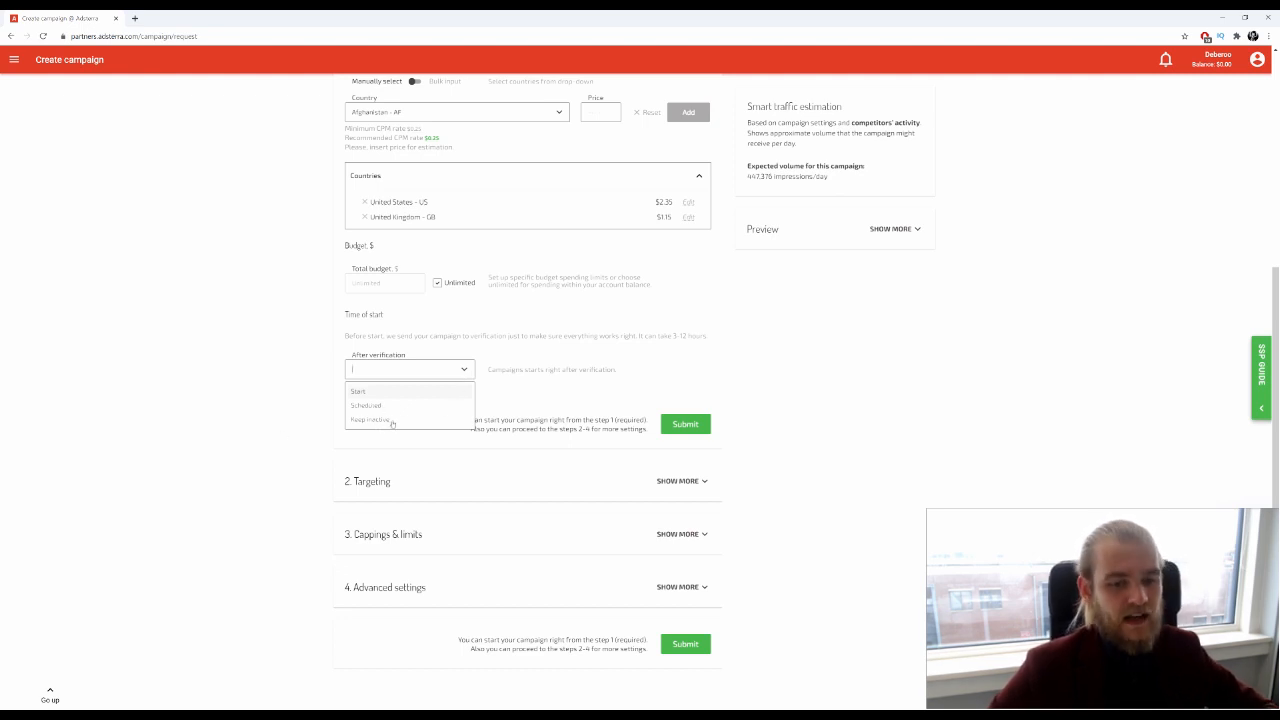
pyautogui.click(384, 391)
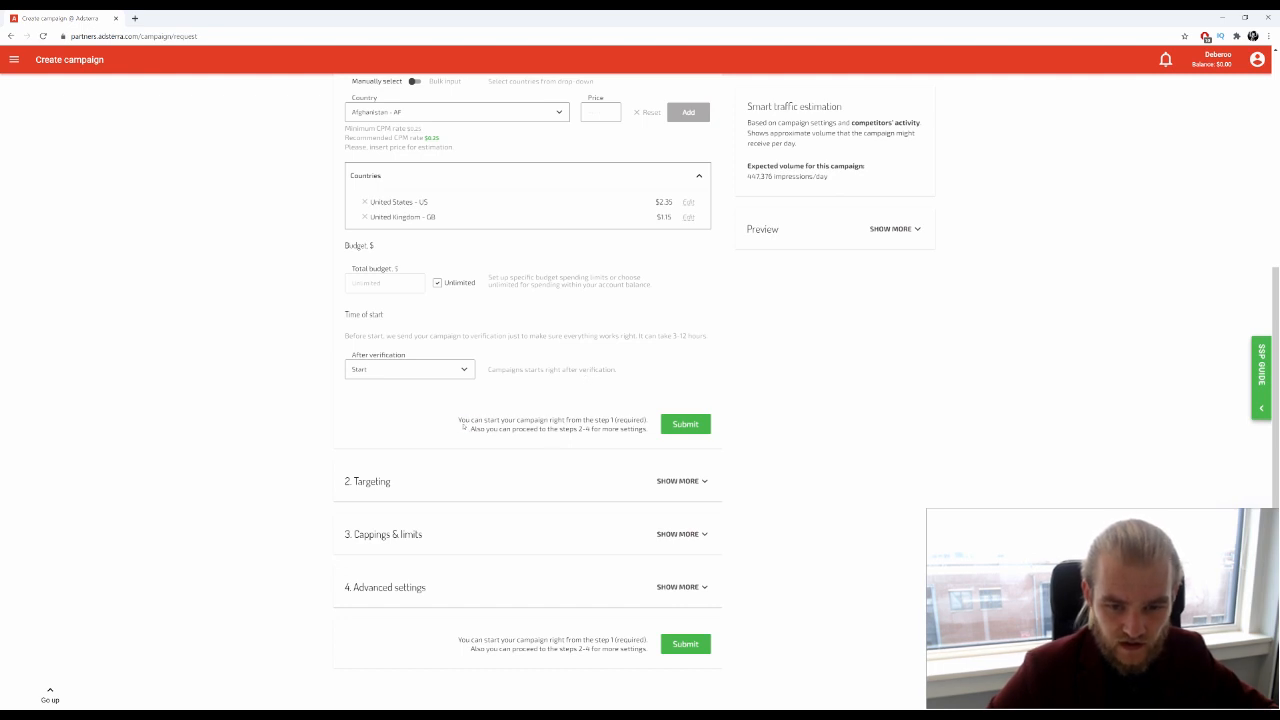
pyautogui.moveTo(463, 425); pyautogui.dragTo(598, 430)
pyautogui.click(598, 430)
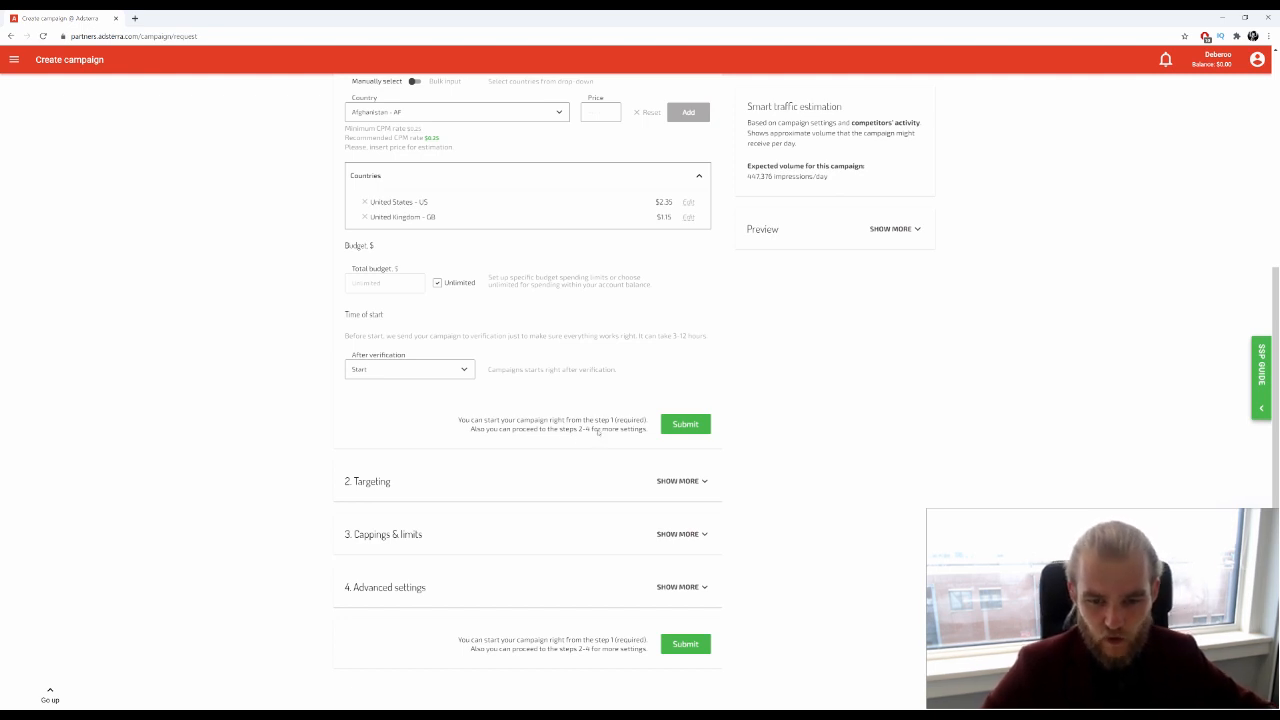
# Add a Language targeting rule for English in the Targeting section
pyautogui.click(709, 490)
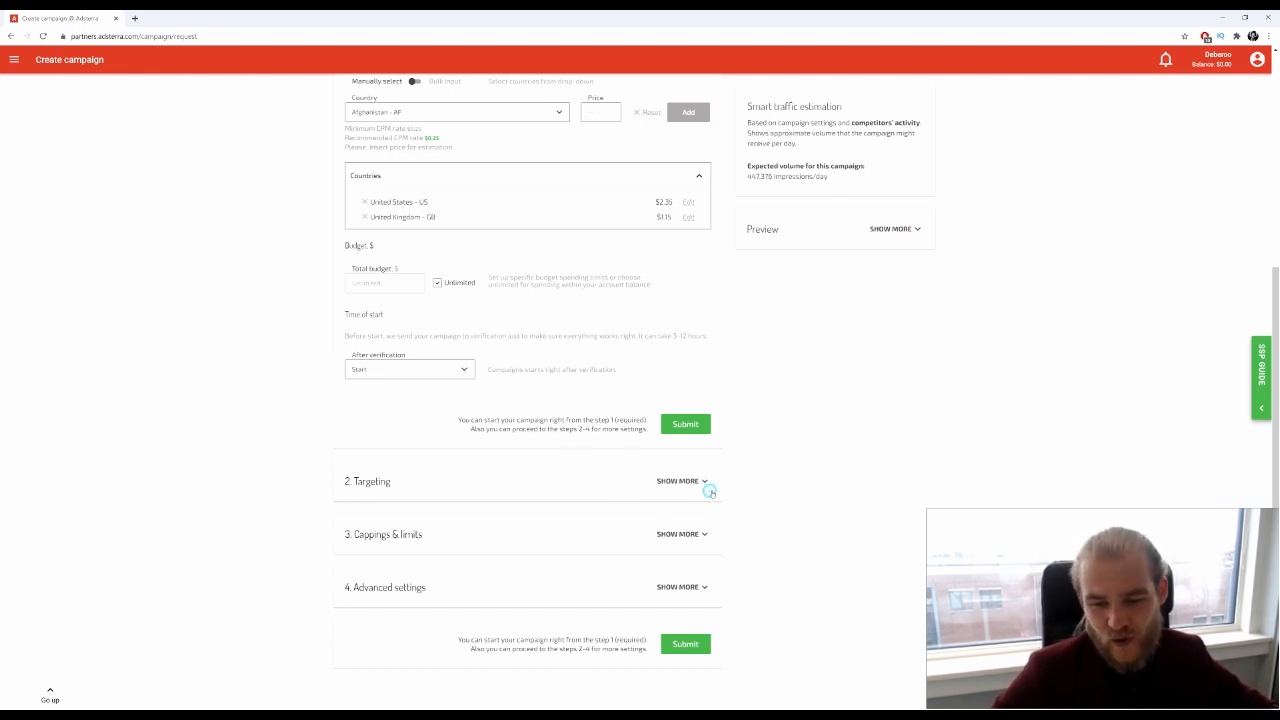
pyautogui.scroll(-1, 520, 470)
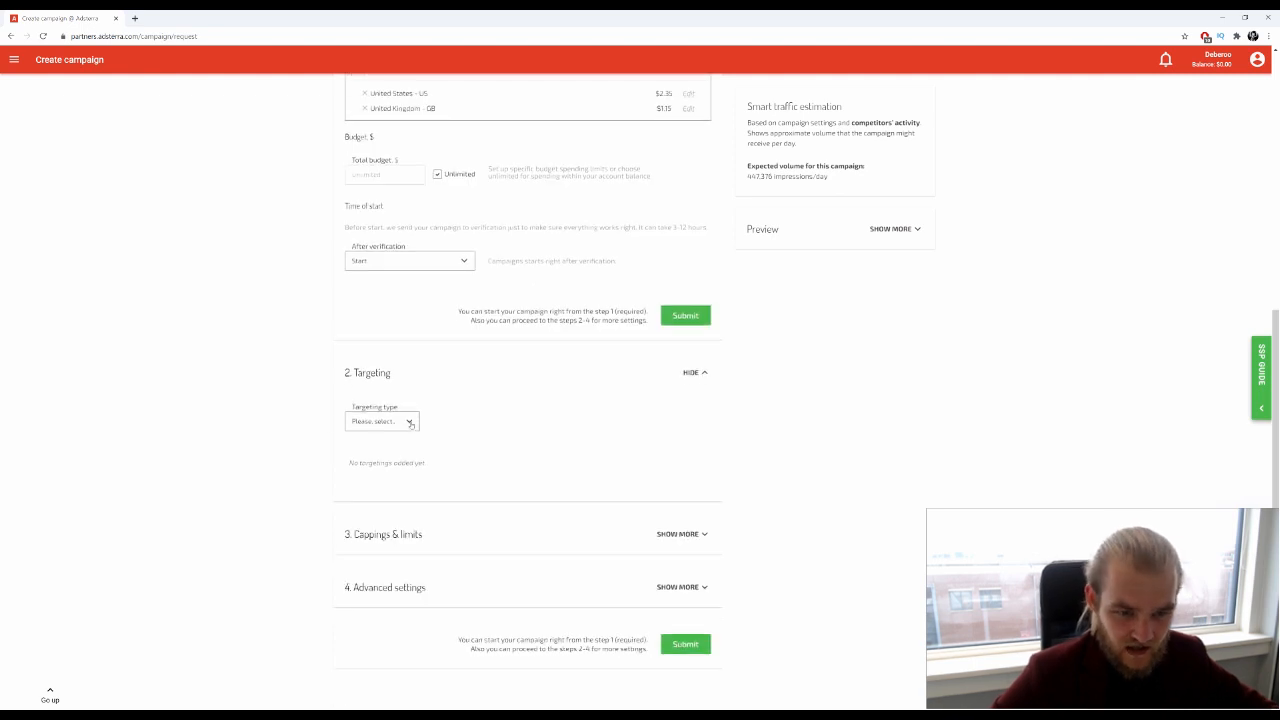
pyautogui.click(409, 422)
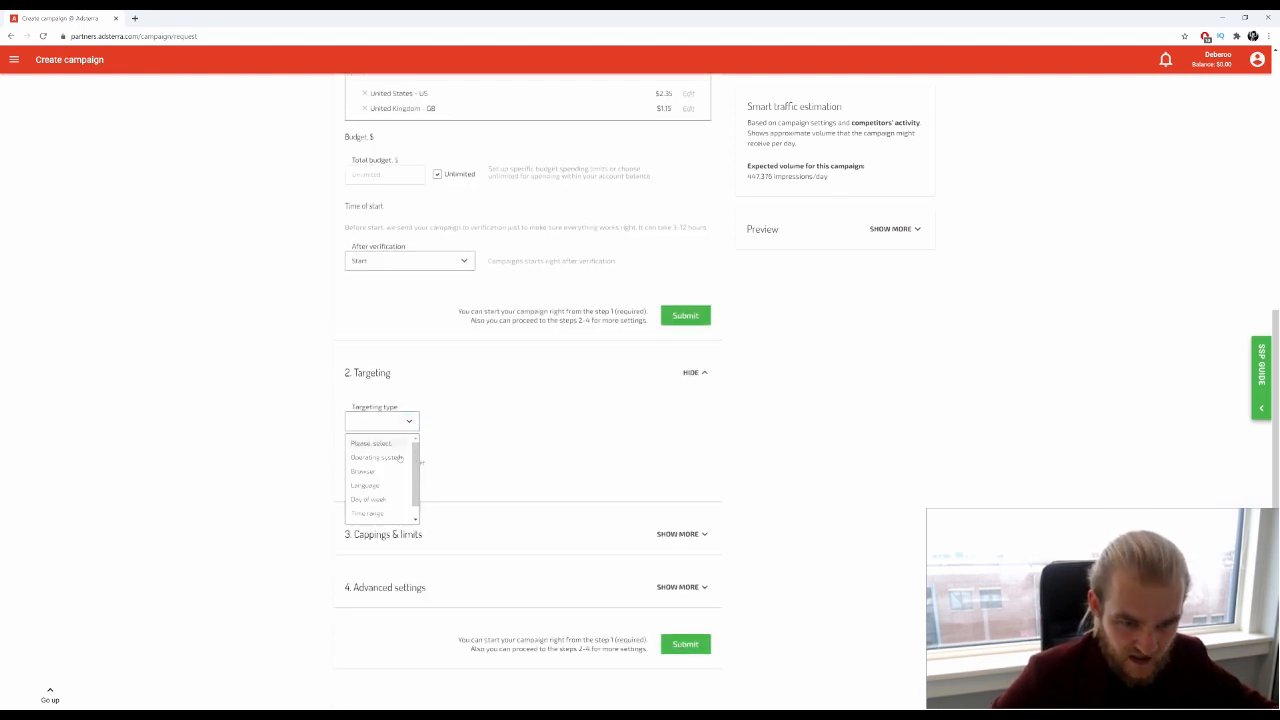
pyautogui.scroll(-1, 385, 484)
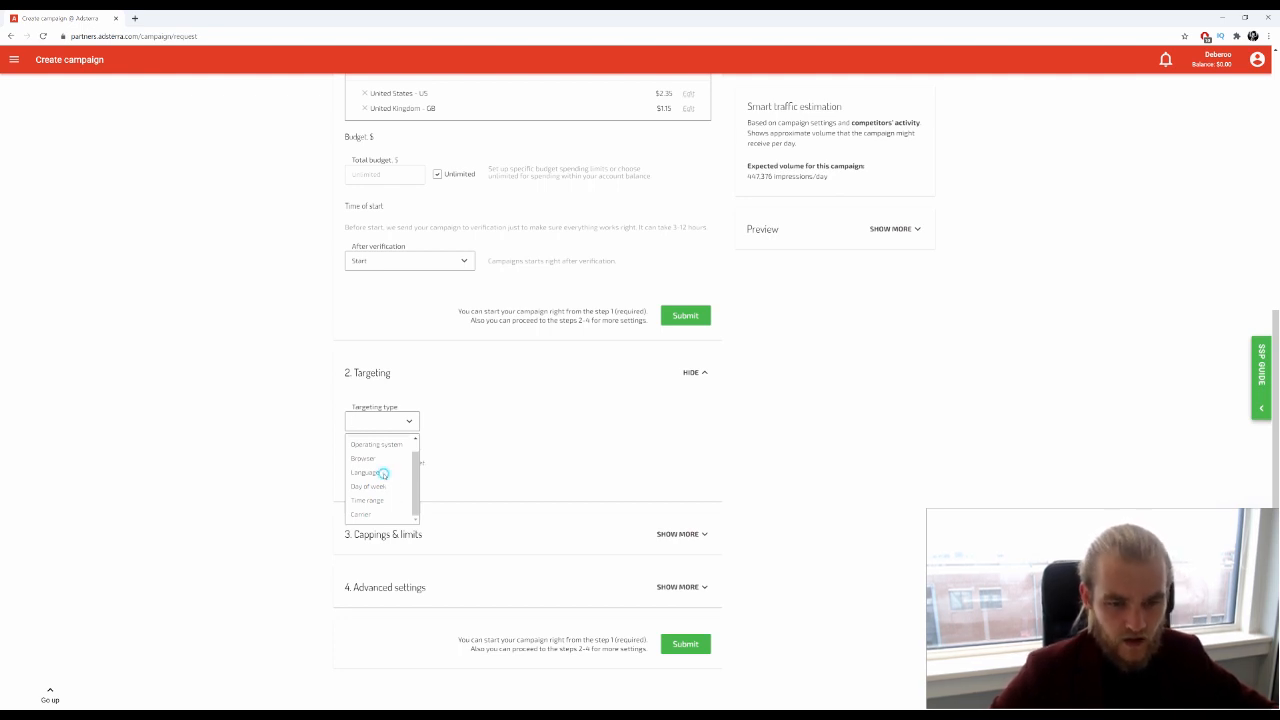
pyautogui.click(384, 473)
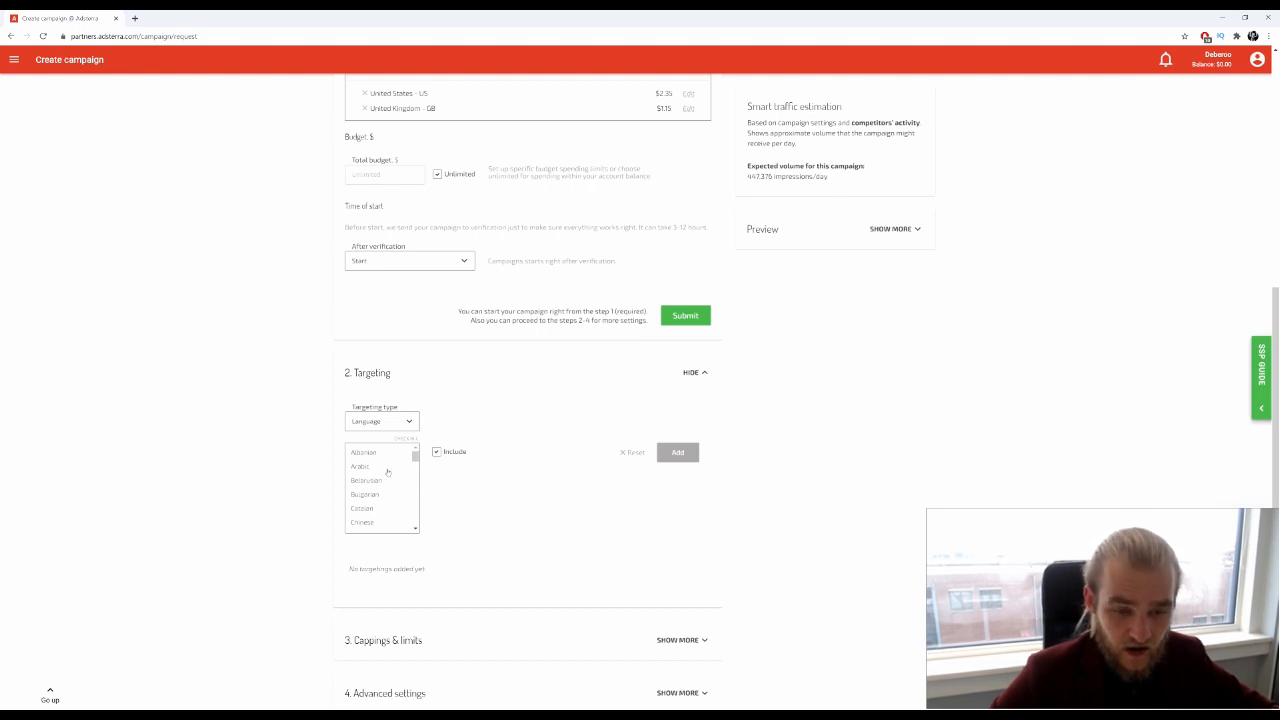
pyautogui.scroll(-2, 392, 495)
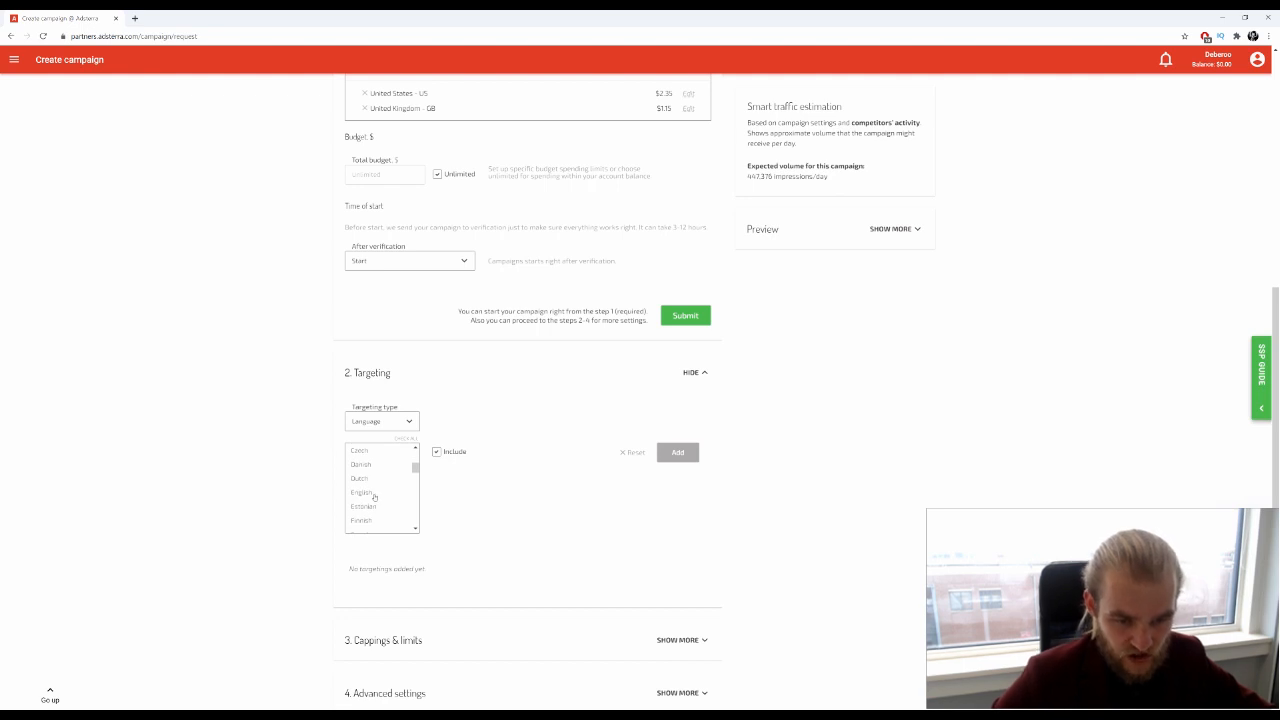
pyautogui.click(373, 496)
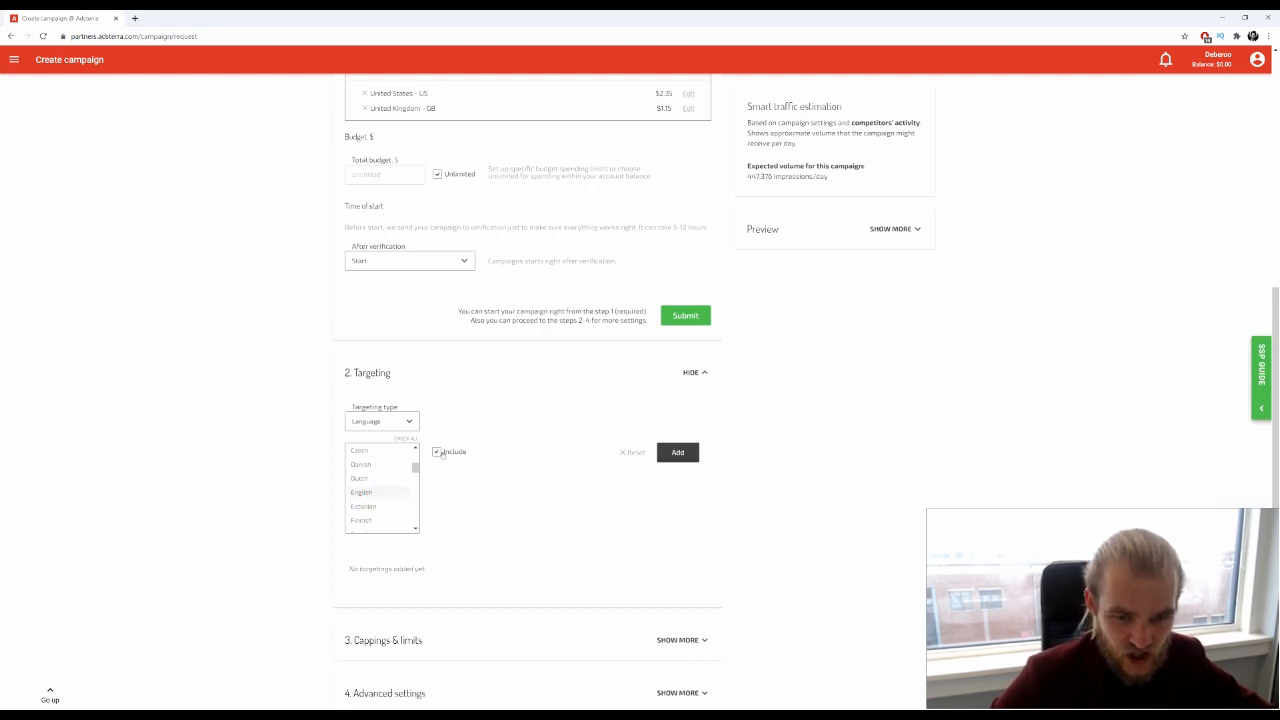
pyautogui.click(677, 452)
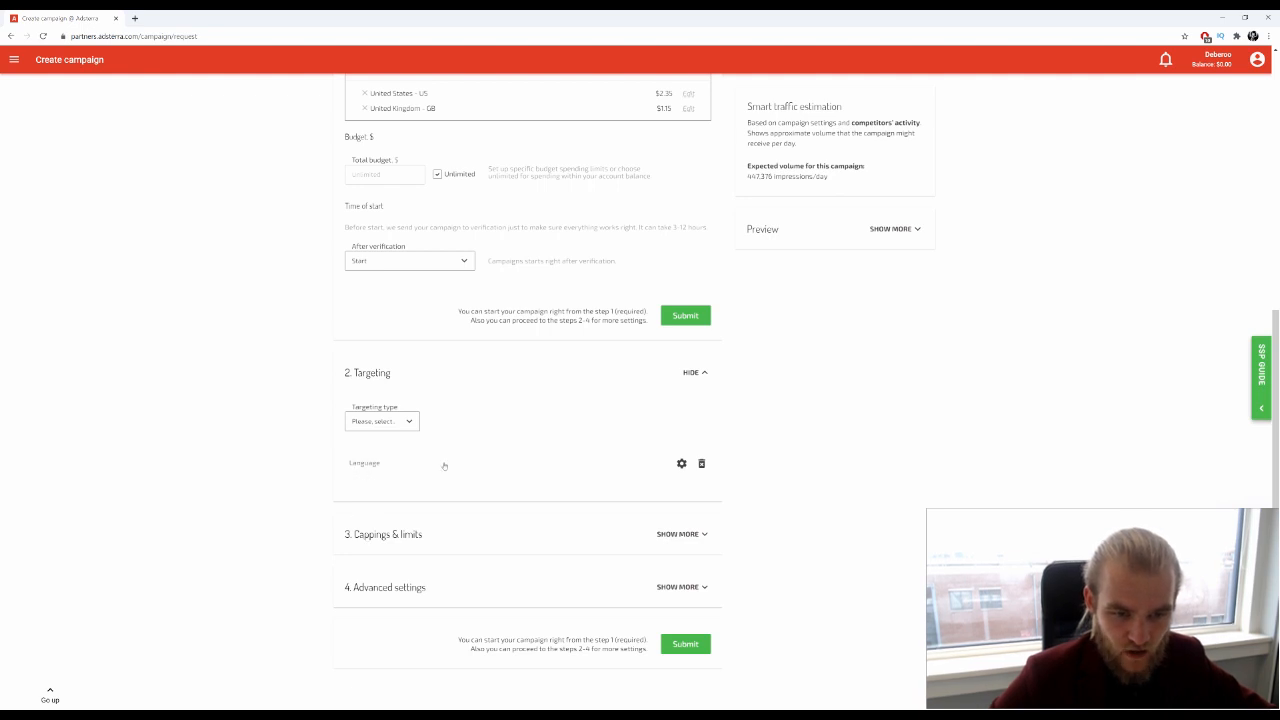
# Reopen the English language rule, reselect English with Include checked, and save it
pyautogui.click(681, 465)
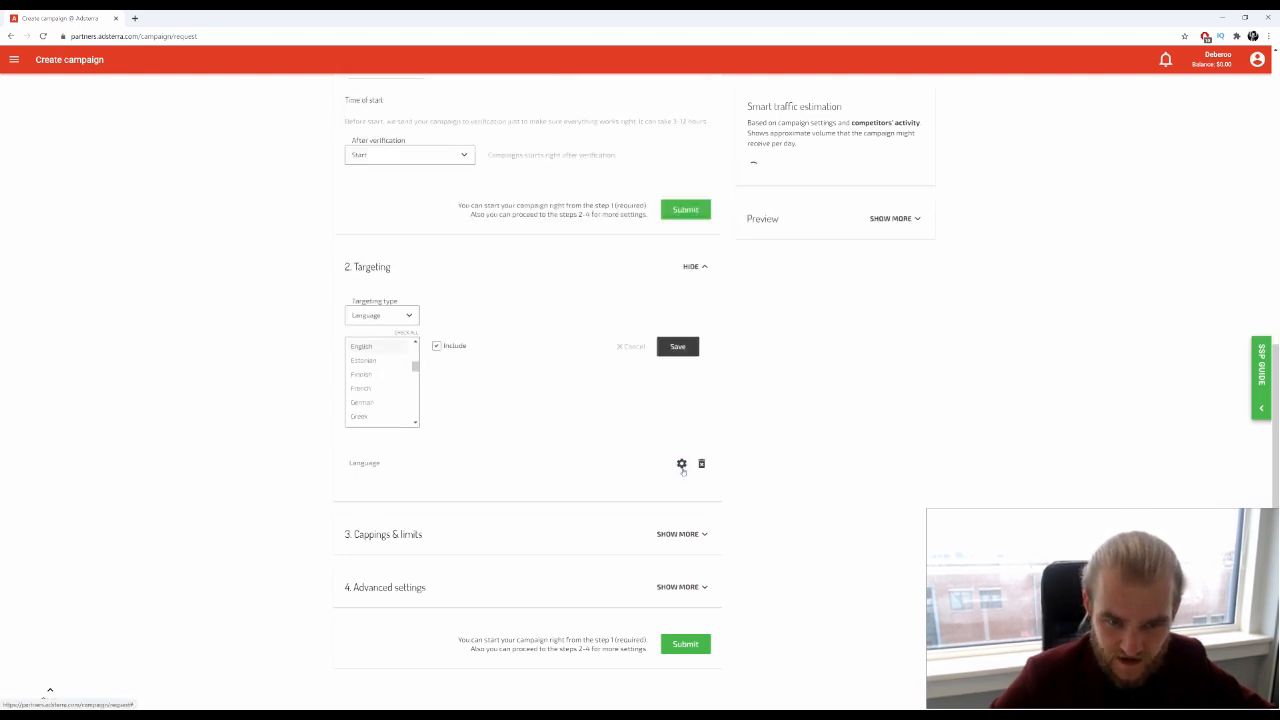
pyautogui.click(363, 347)
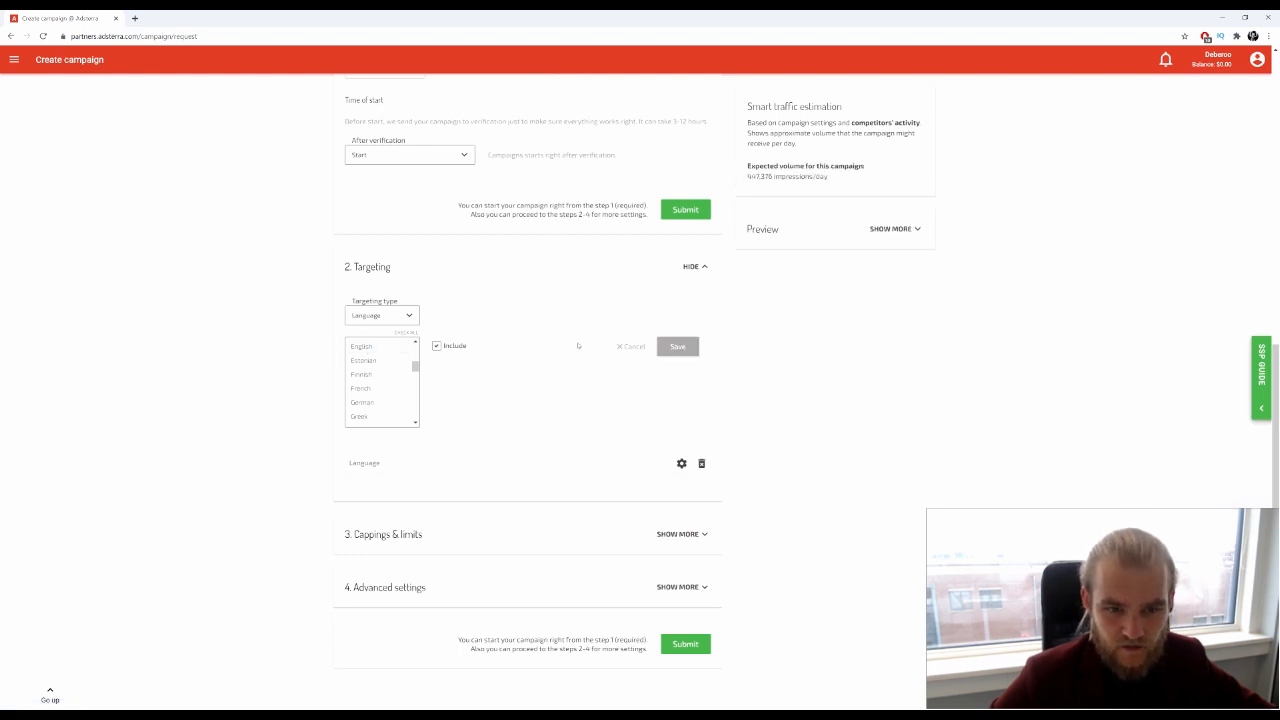
pyautogui.click(362, 347)
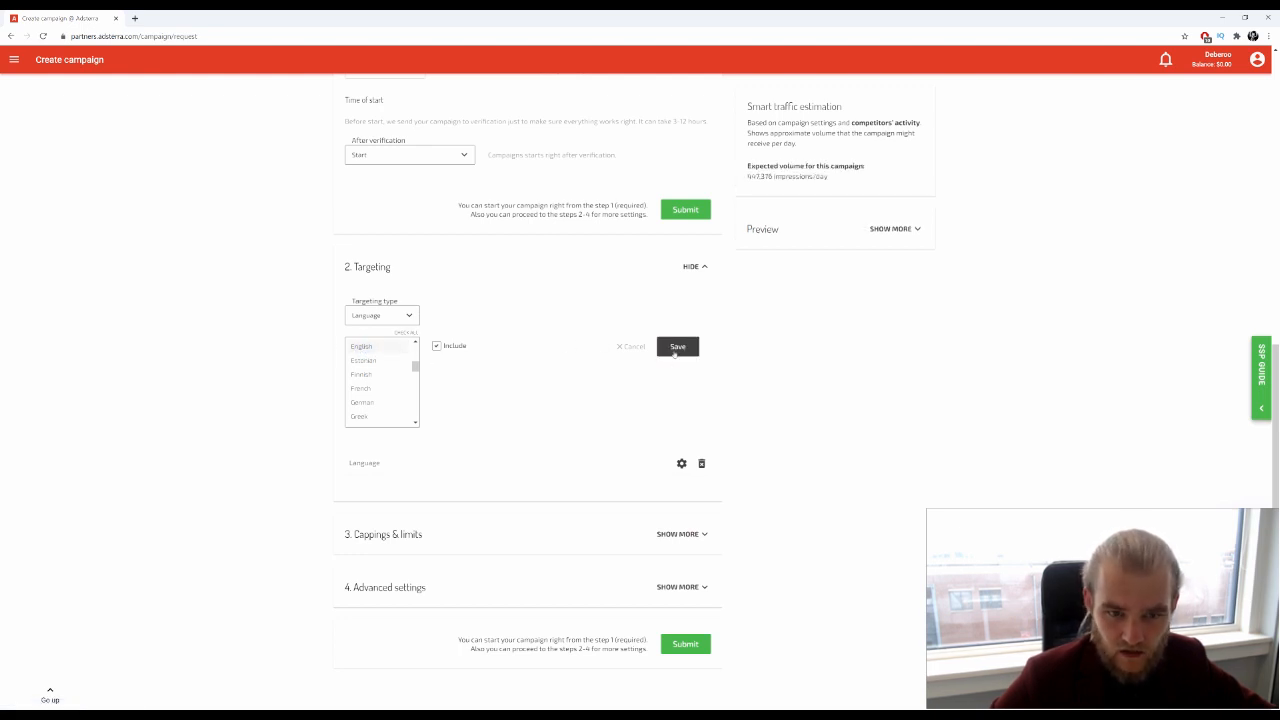
pyautogui.click(677, 348)
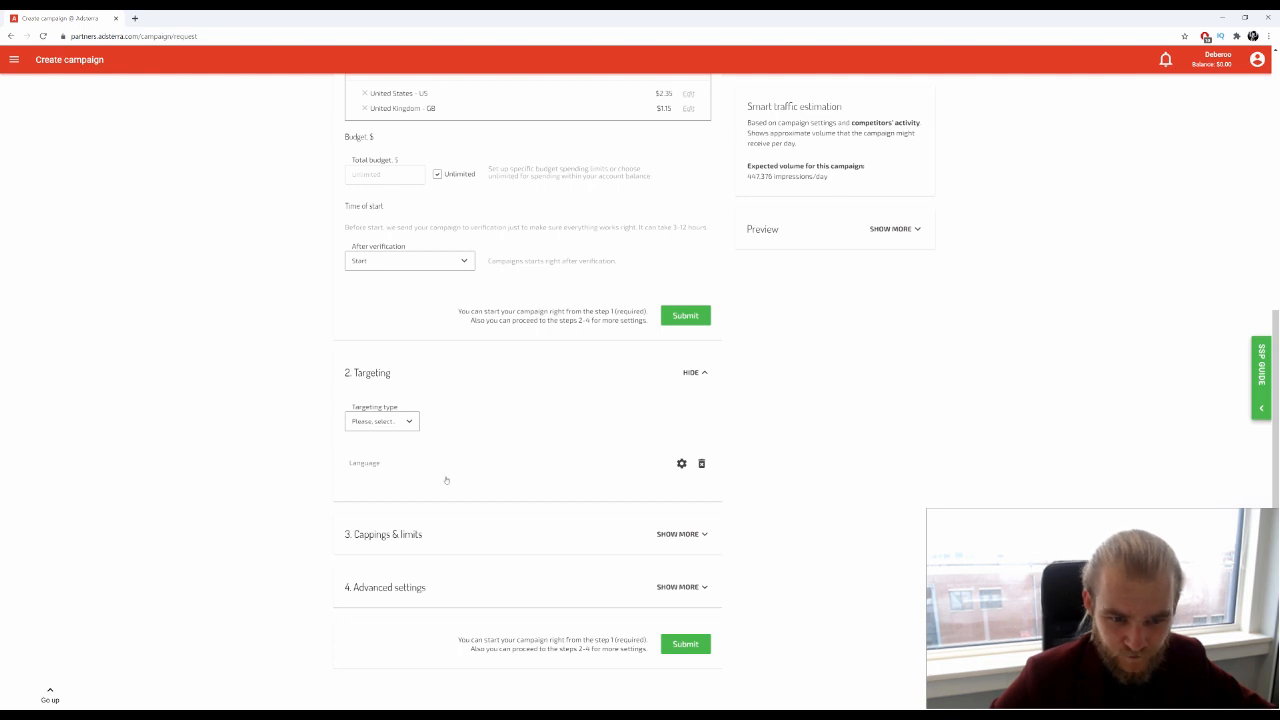
# Set the frequency cap to 2 impressions per 24 hours under Cappings & limits
pyautogui.click(677, 534)
pyautogui.scroll(-1, 577, 497)
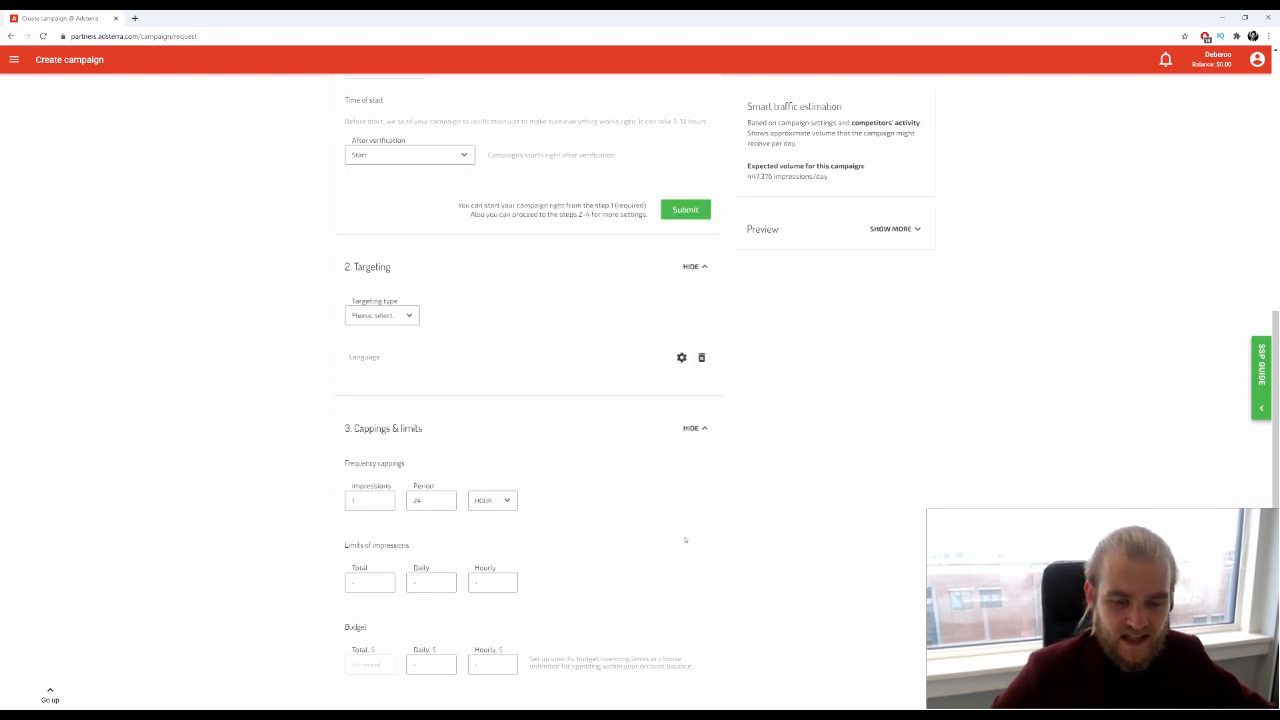
pyautogui.scroll(-1, 577, 499)
pyautogui.scroll(-1, 577, 501)
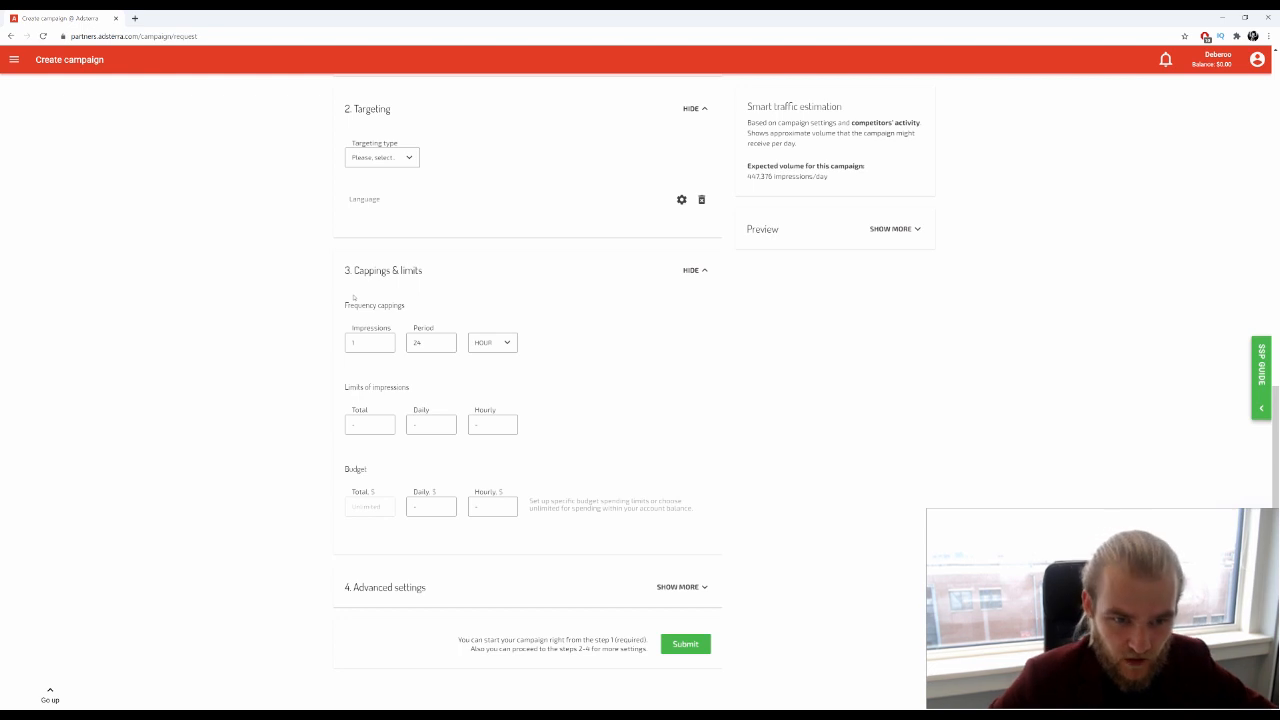
pyautogui.press('BackSpace')
pyautogui.write('2')
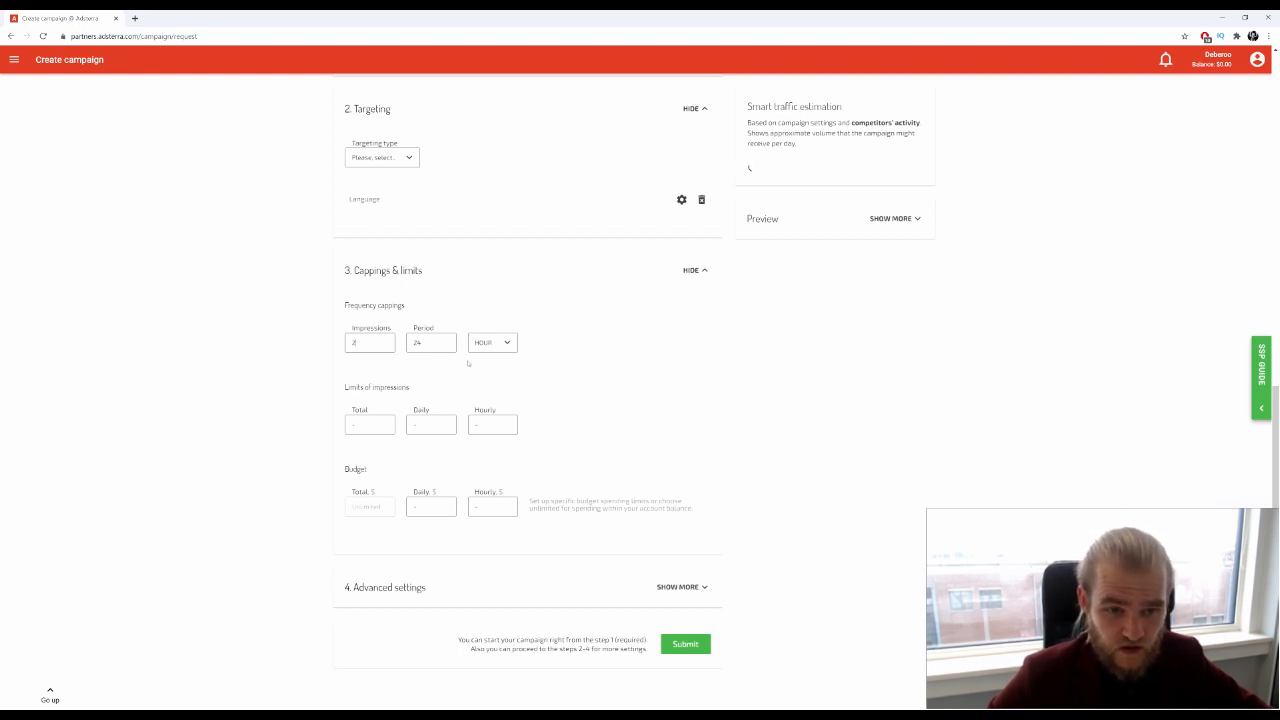
pyautogui.click(368, 386)
# Fill the impressions limits with Total 2 and Daily 1
pyautogui.moveTo(369, 385); pyautogui.dragTo(394, 385)
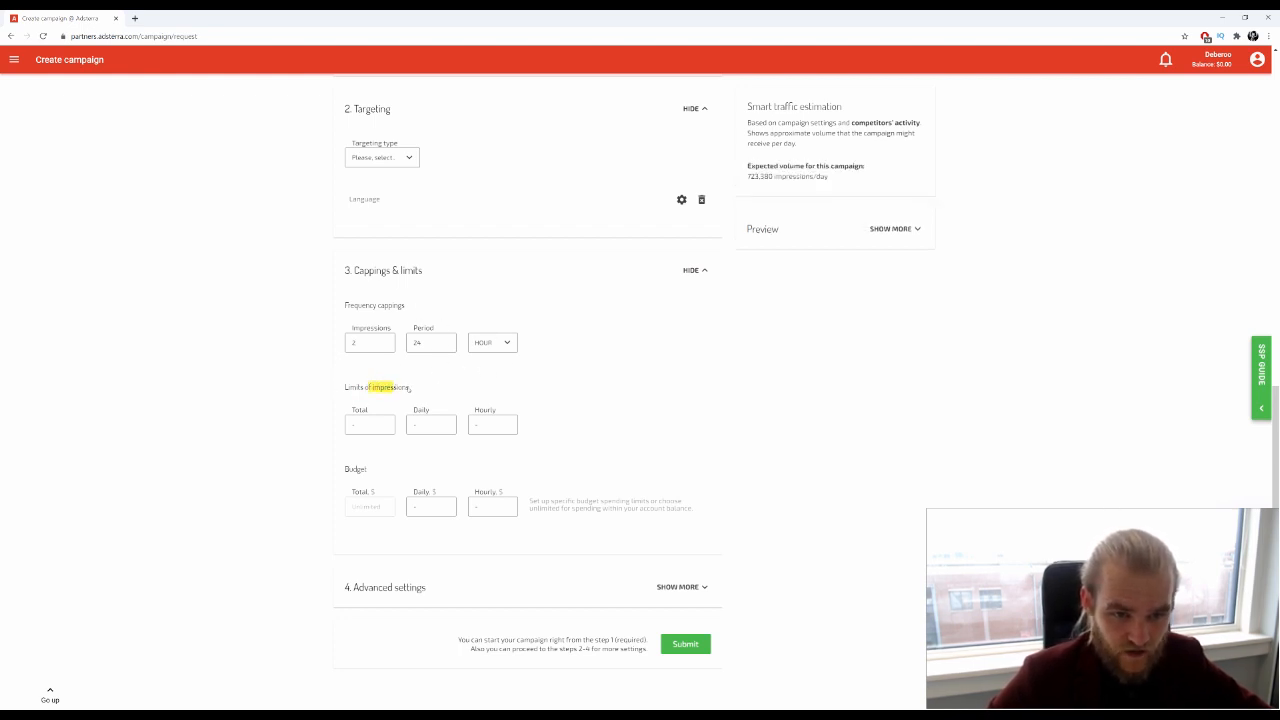
pyautogui.click(438, 384)
pyautogui.click(381, 431)
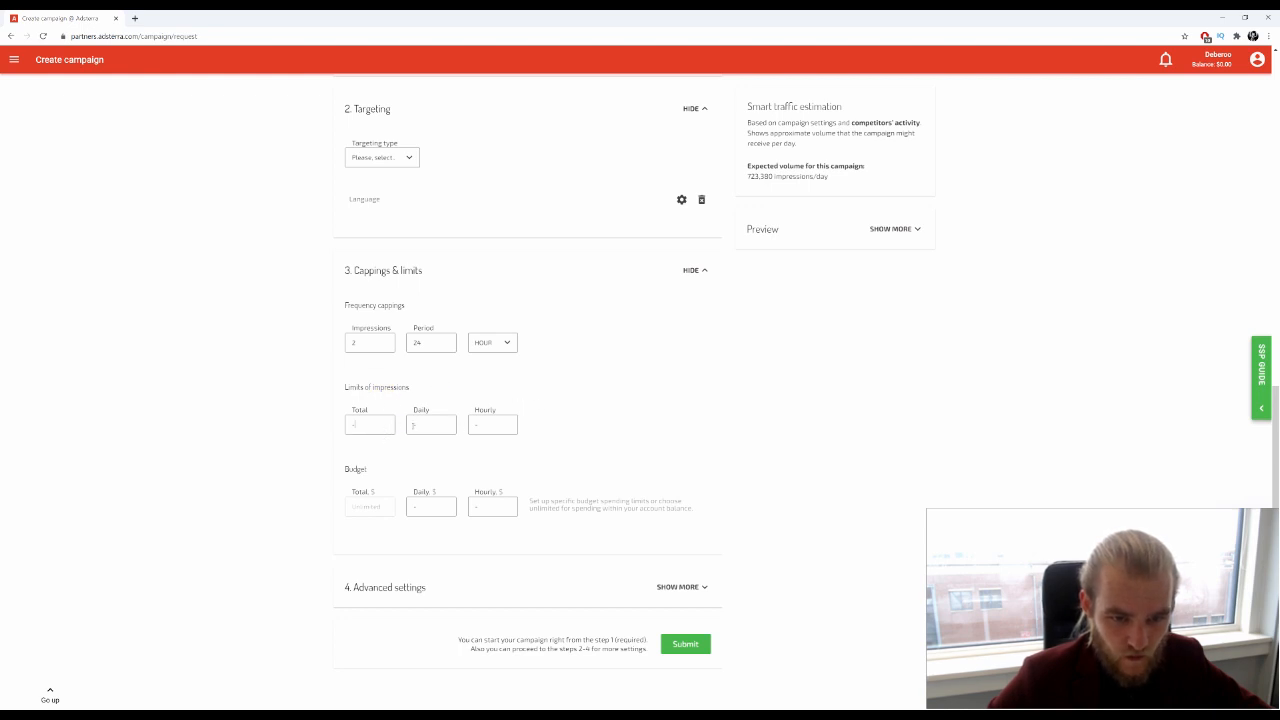
pyautogui.click(374, 430)
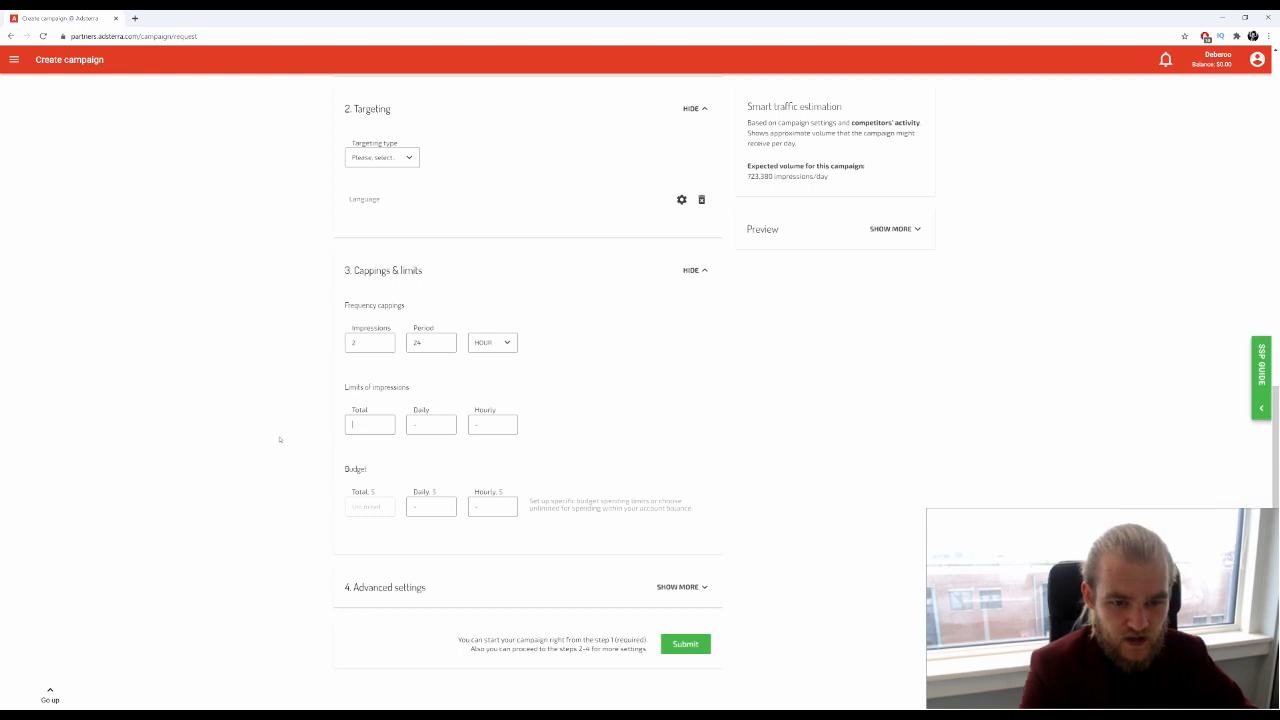
pyautogui.click(416, 427)
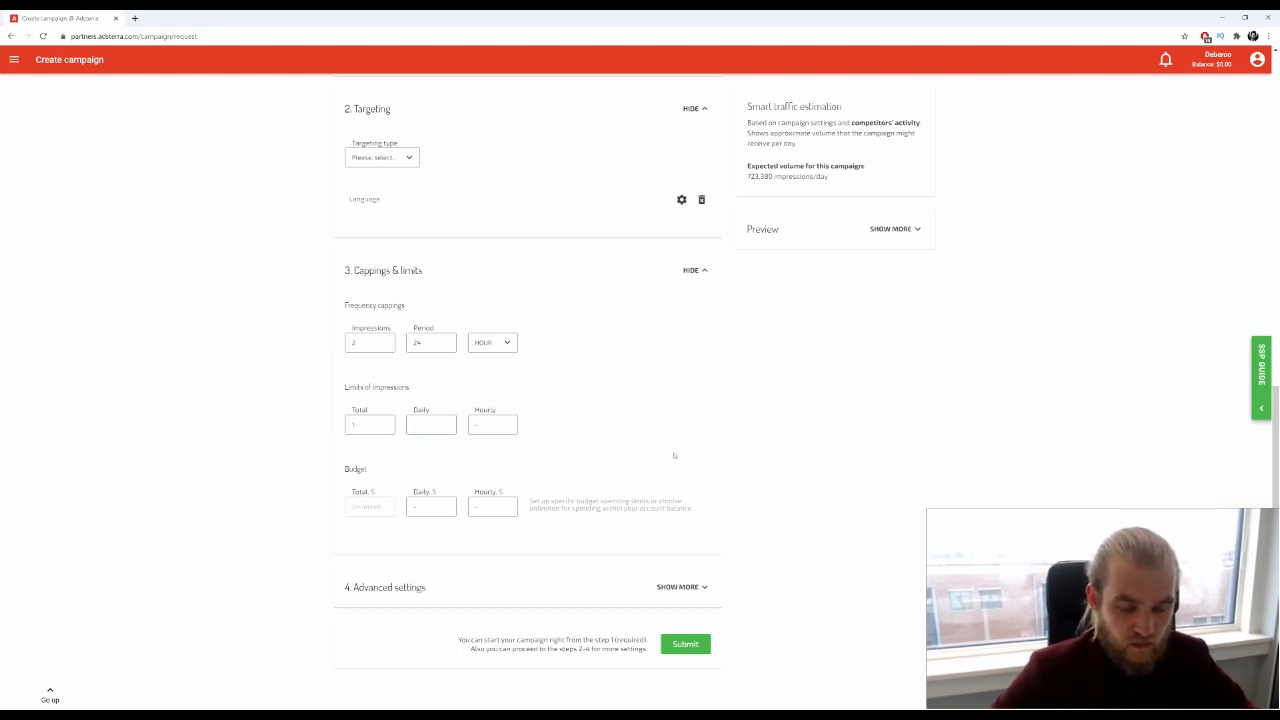
pyautogui.click(357, 426)
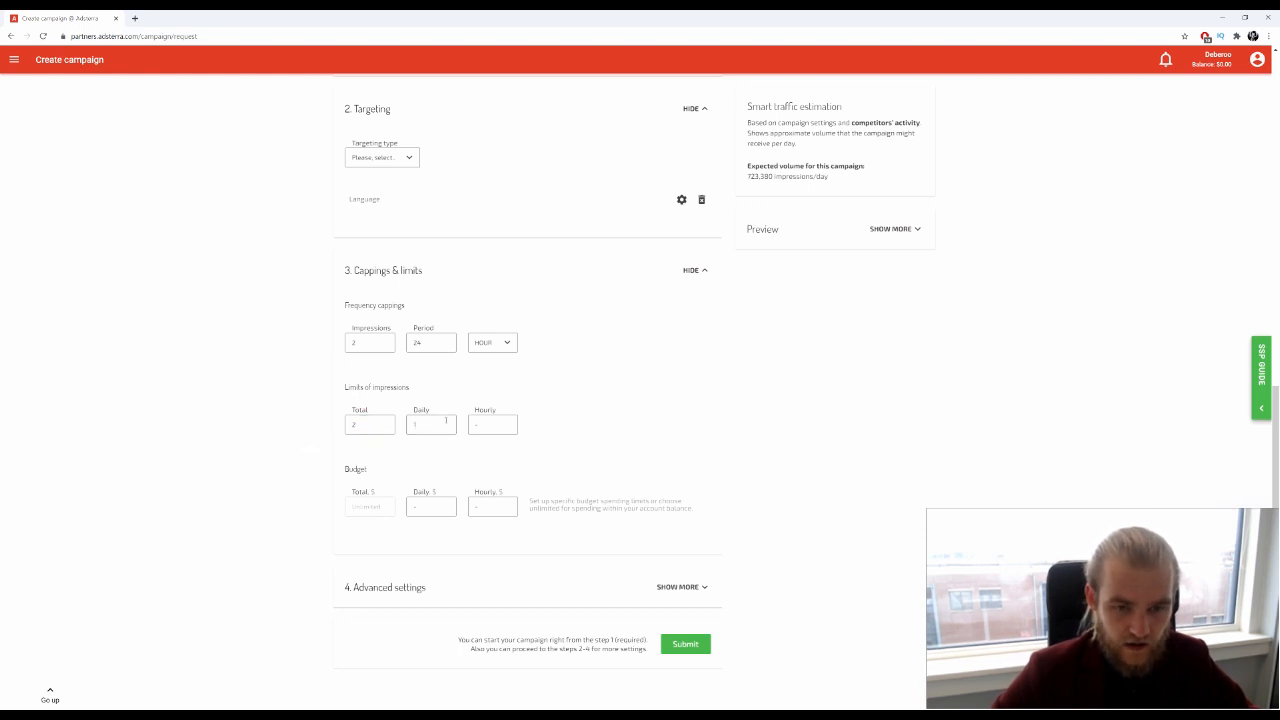
pyautogui.moveTo(366, 387); pyautogui.dragTo(407, 404)
pyautogui.click(406, 405)
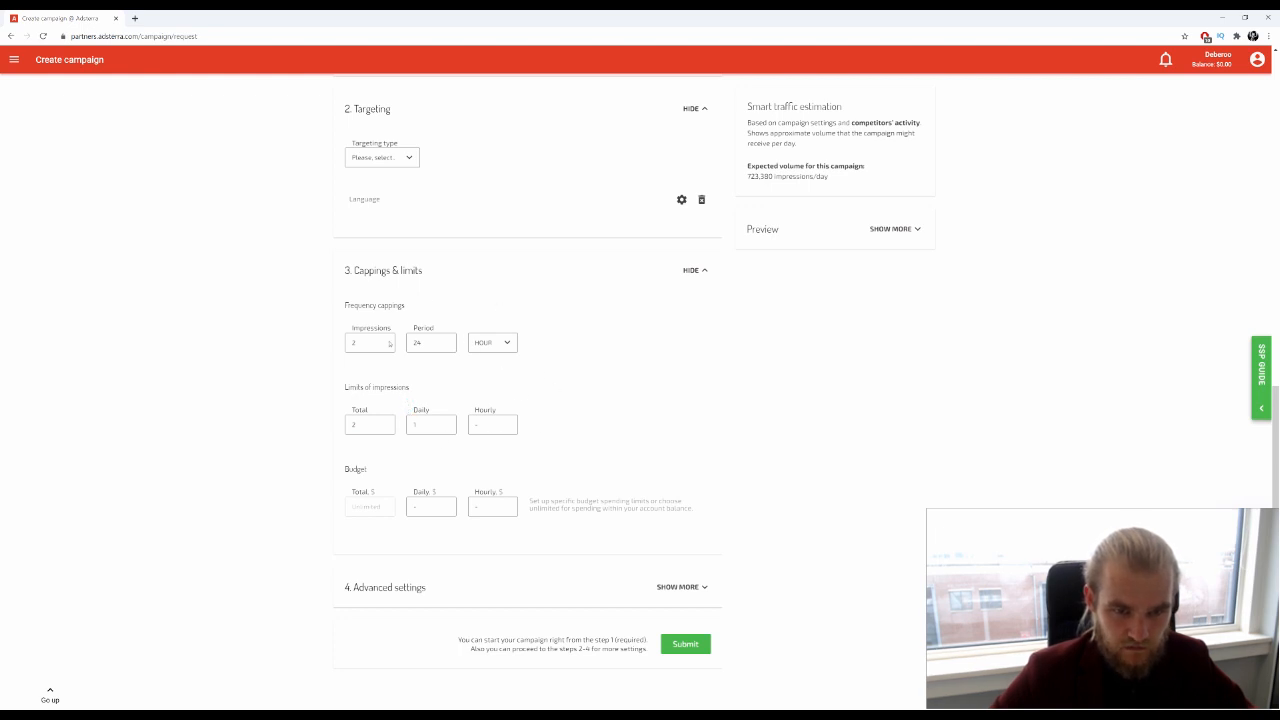
# Fill the Budget limits, typing 4 in Daily, then the Hourly field for $10
pyautogui.moveTo(350, 305); pyautogui.dragTo(404, 306)
pyautogui.moveTo(348, 386); pyautogui.dragTo(450, 381)
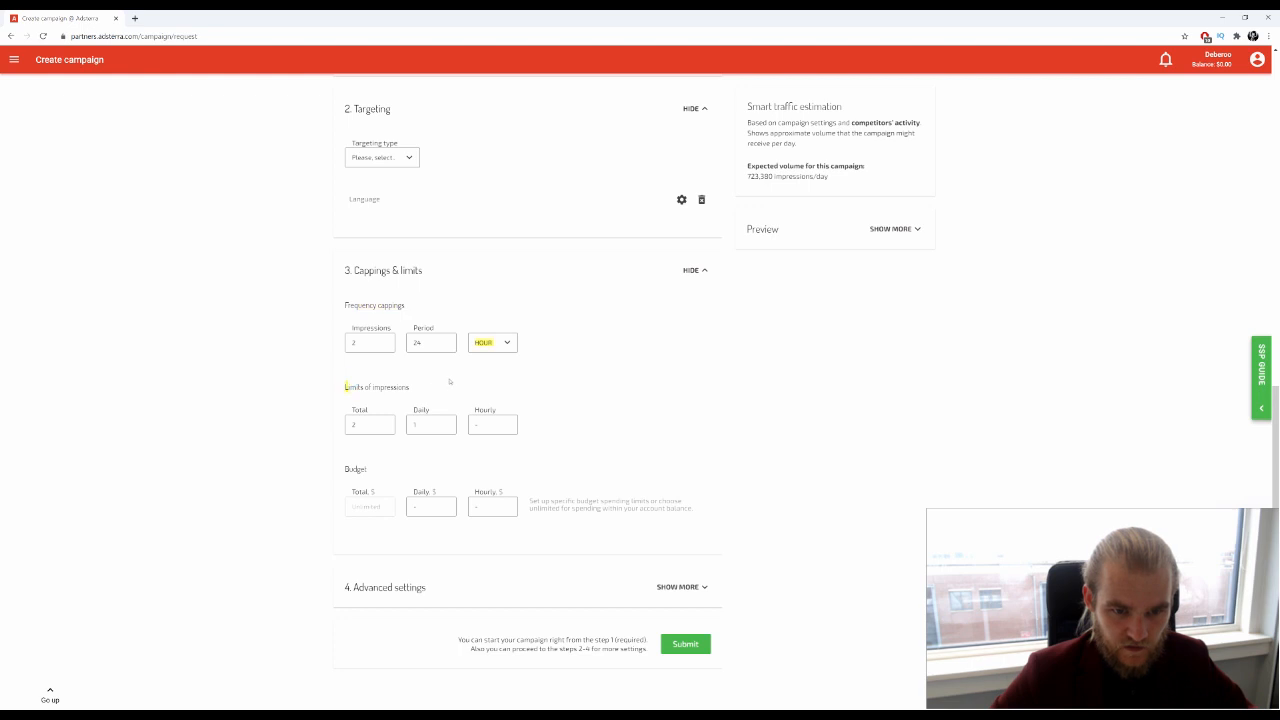
pyautogui.click(451, 391)
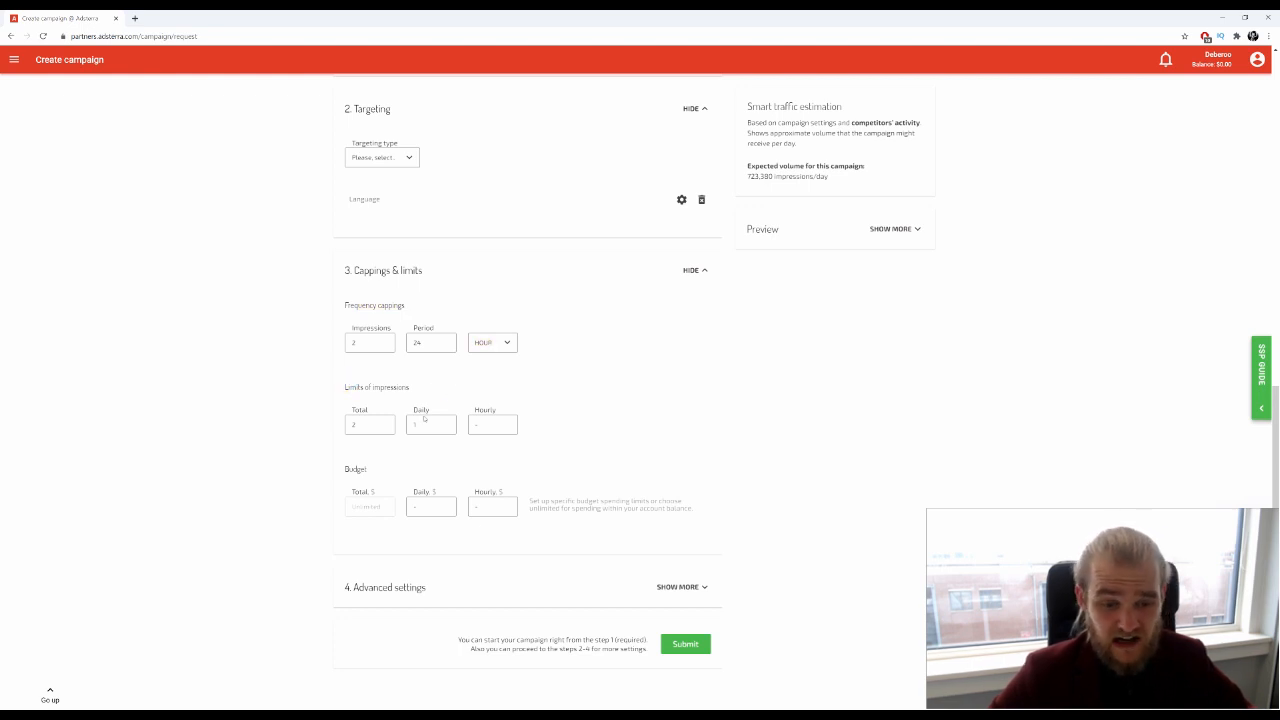
pyautogui.click(429, 506)
pyautogui.write('4')
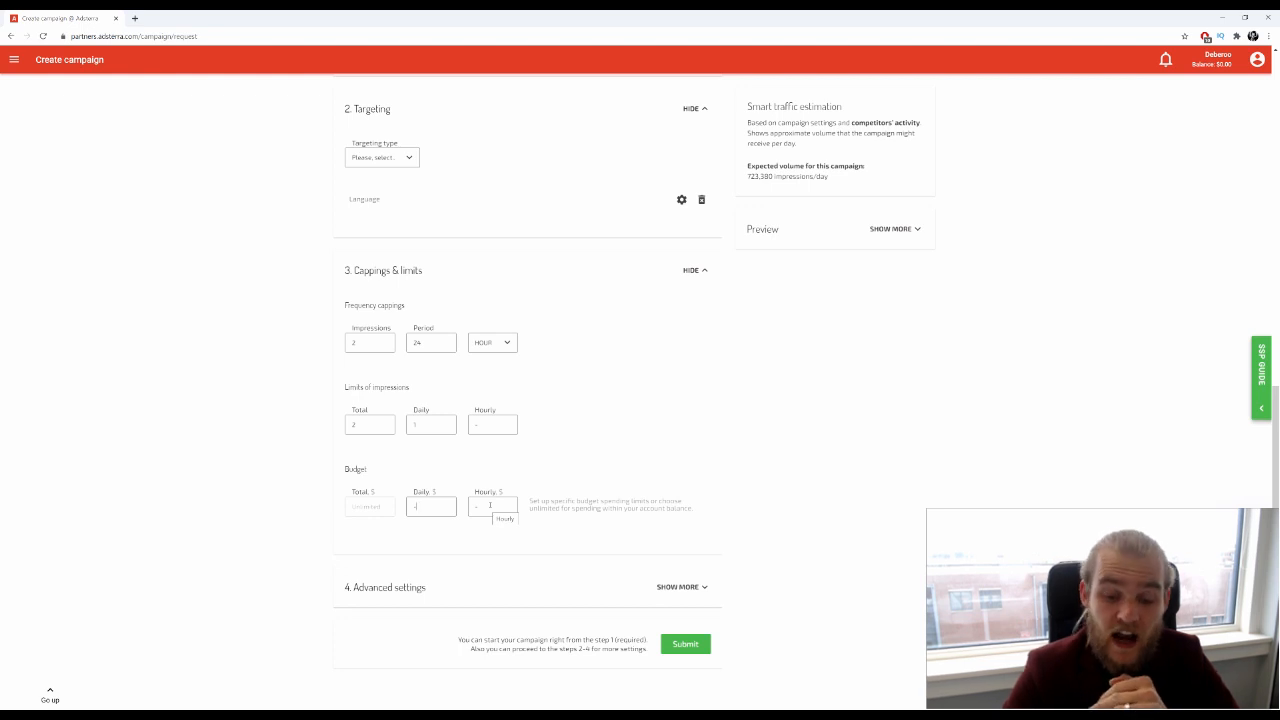
pyautogui.click(490, 505)
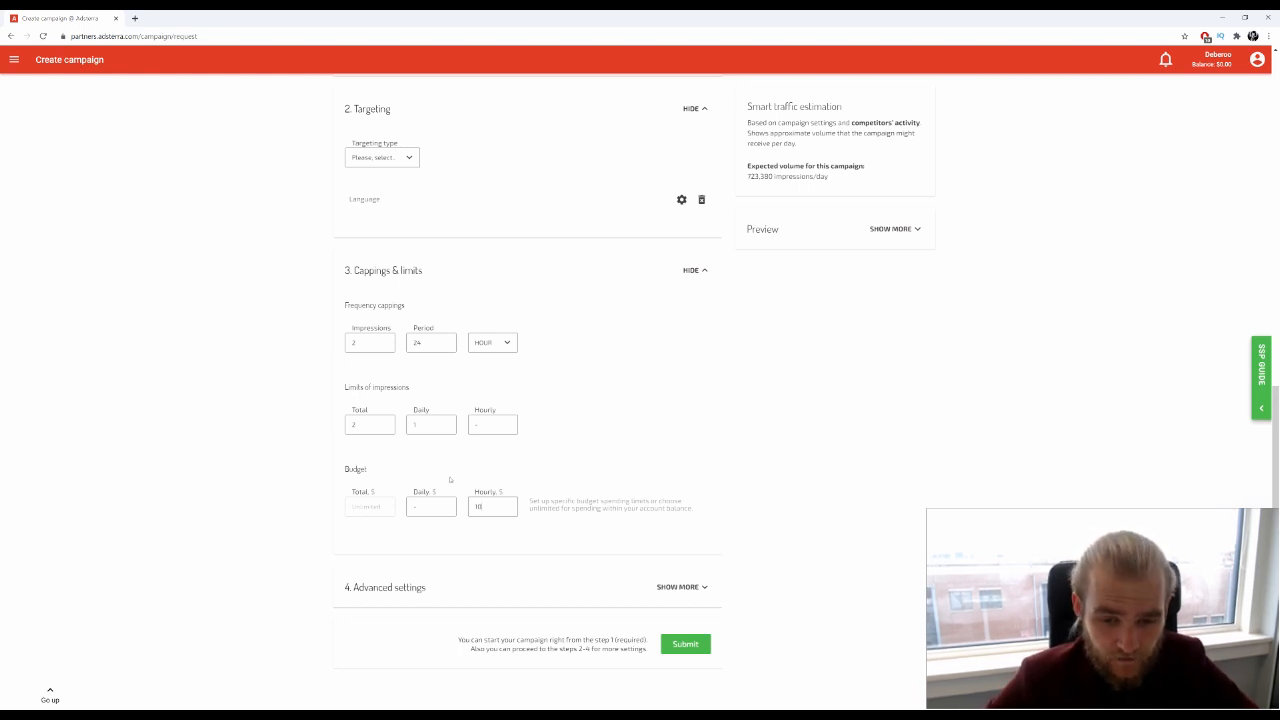
# Expand Advanced settings with placements kept on Blacklist, then expand the Preview summary
pyautogui.click(700, 587)
pyautogui.scroll(-3, 755, 434)
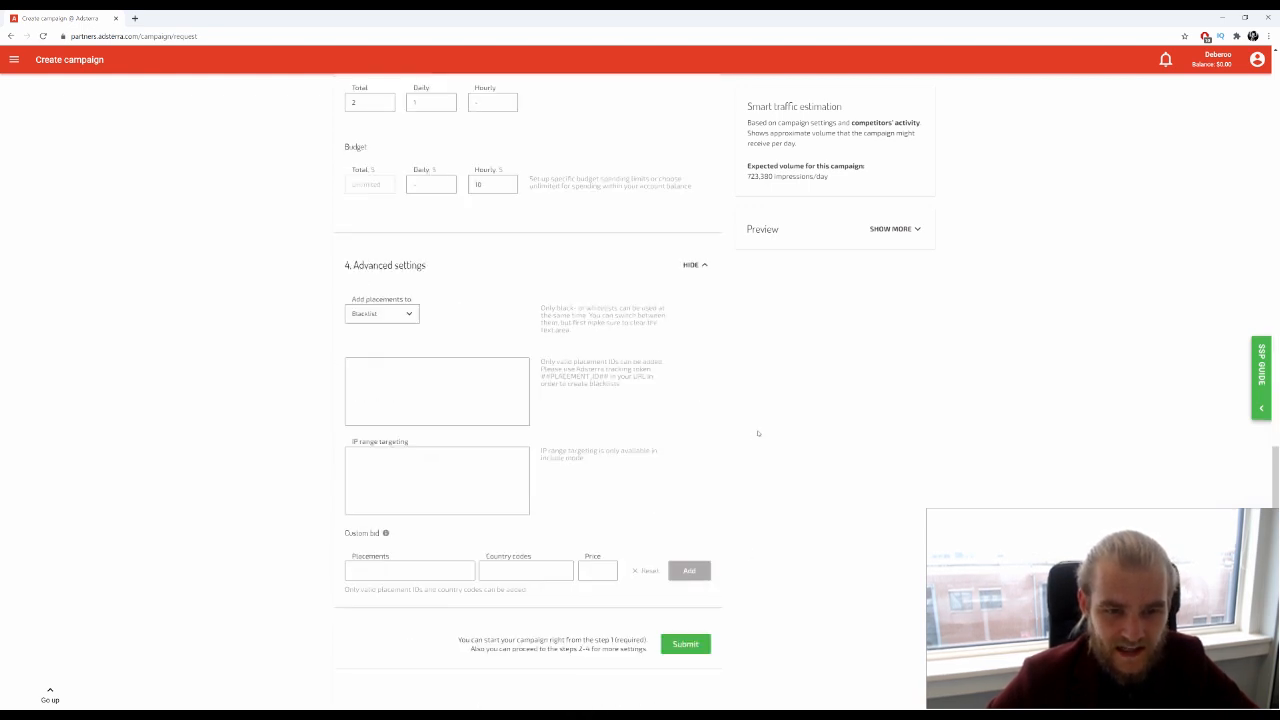
pyautogui.click(401, 314)
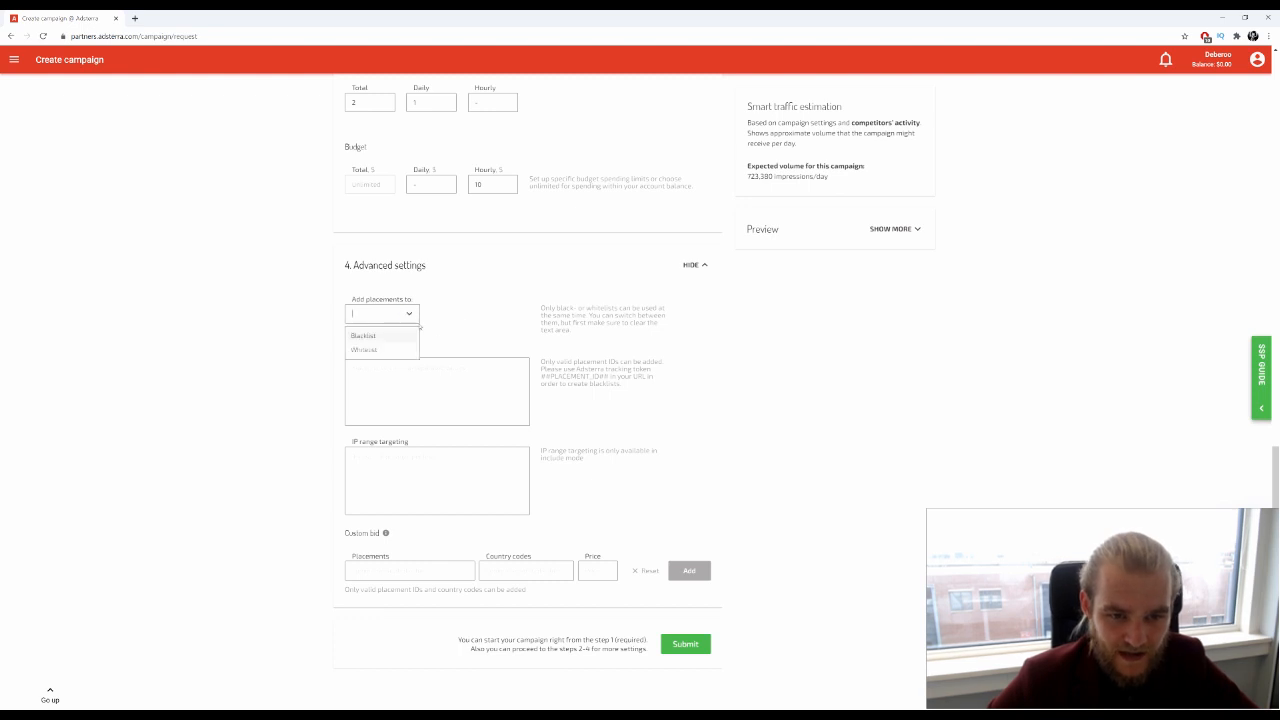
pyautogui.click(483, 315)
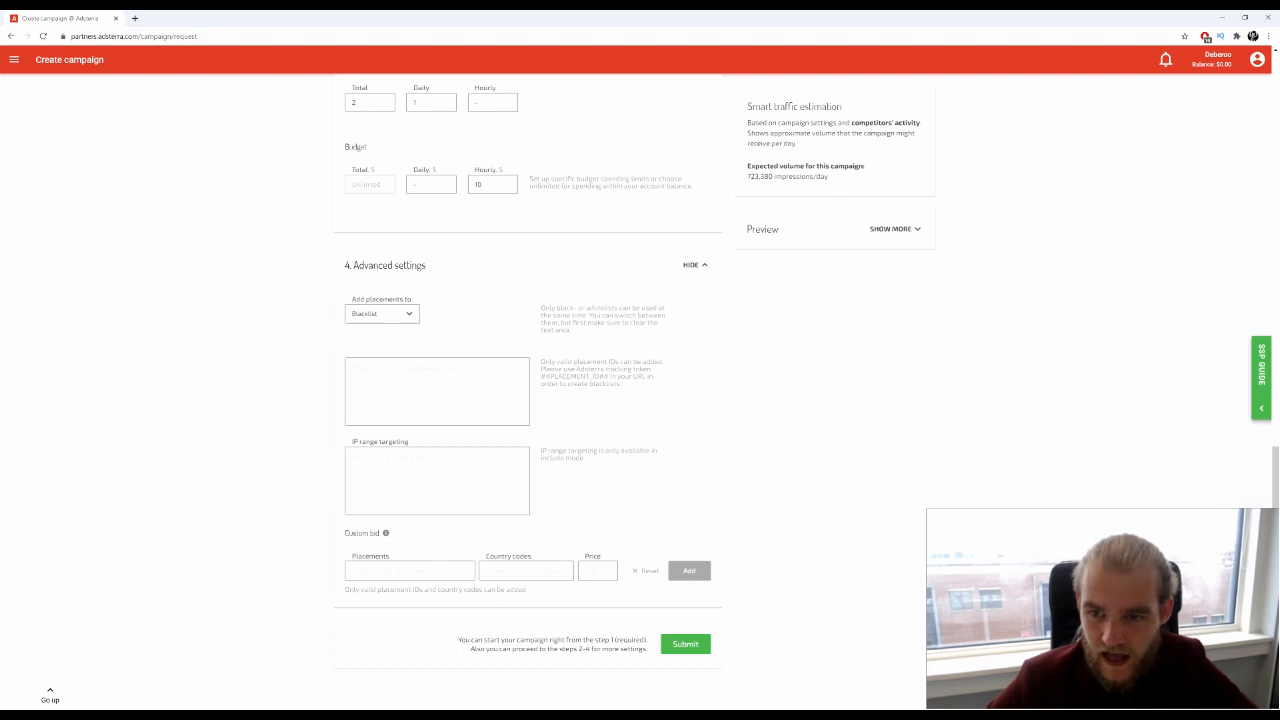
pyautogui.click(903, 230)
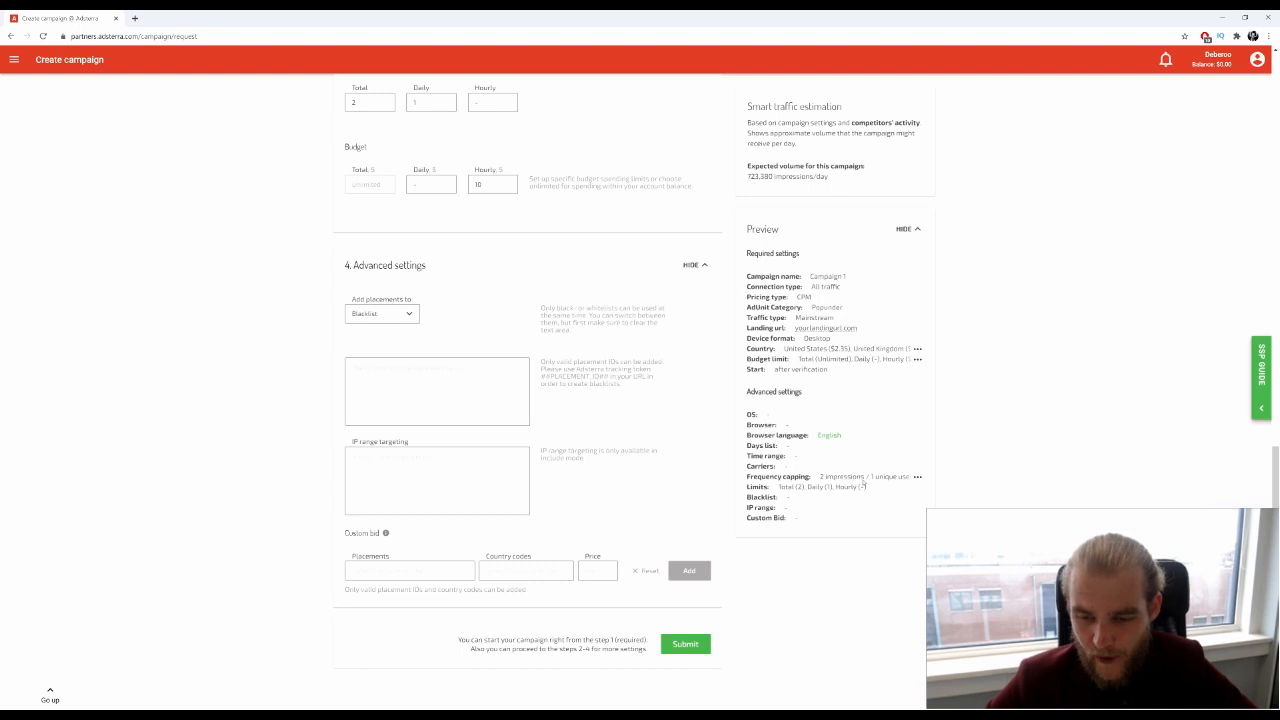
pyautogui.moveTo(748, 478); pyautogui.dragTo(868, 489)
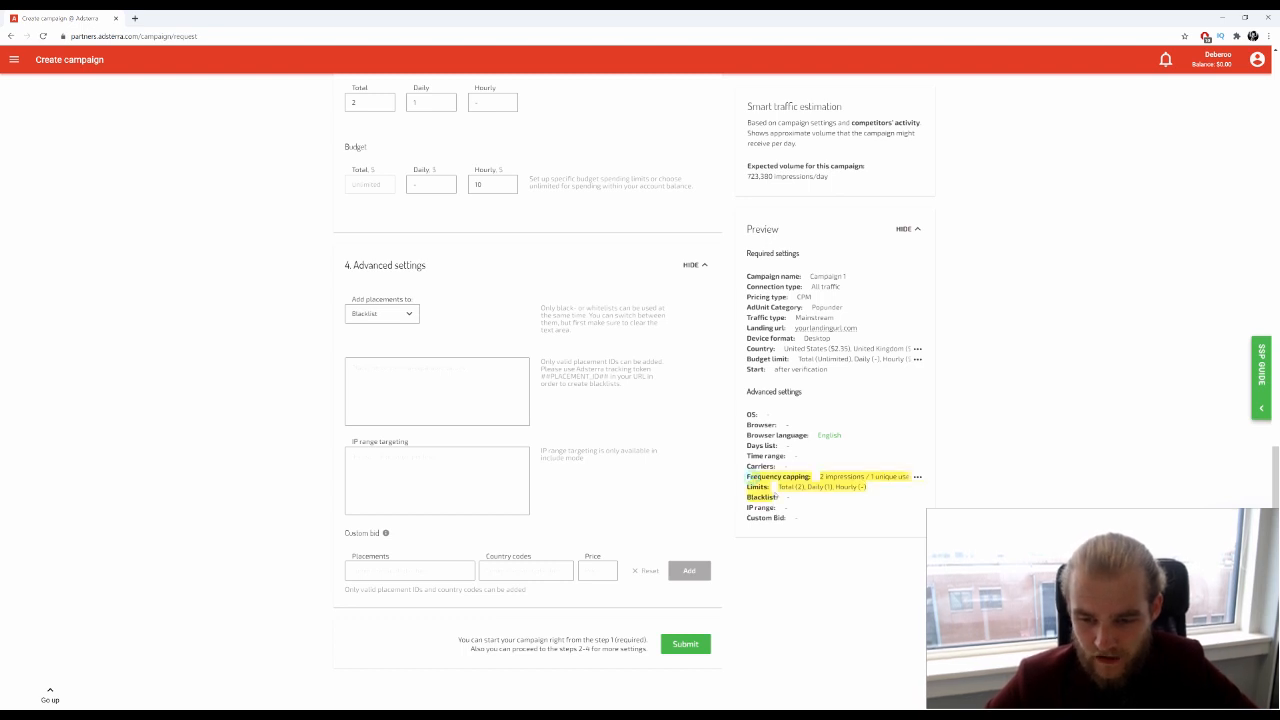
pyautogui.click(882, 509)
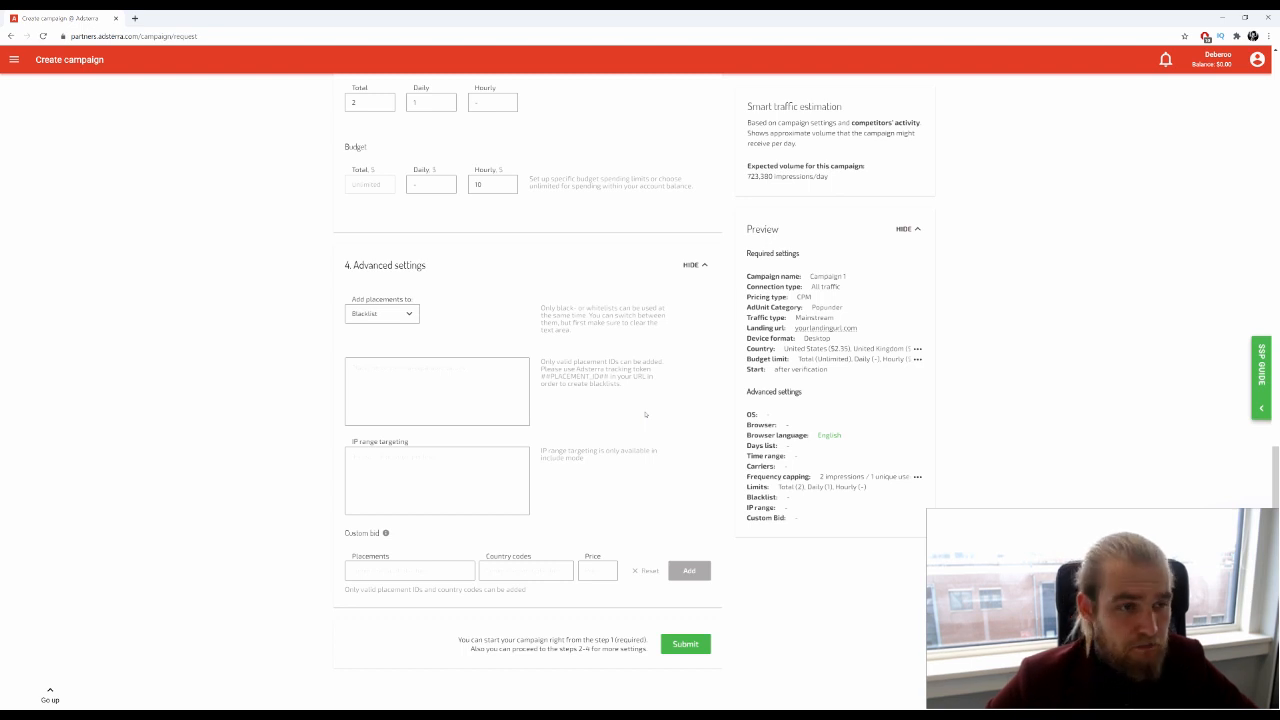
pyautogui.scroll(15, 645, 414)
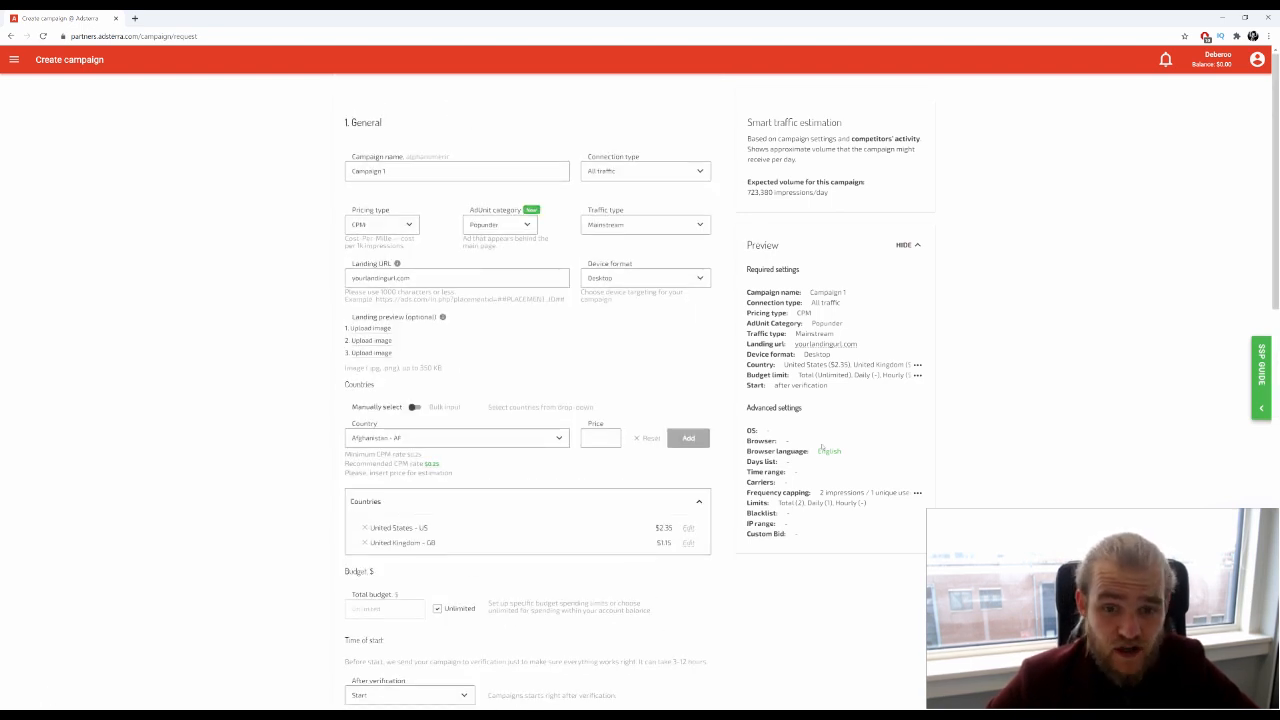
pyautogui.scroll(-15, 824, 440)
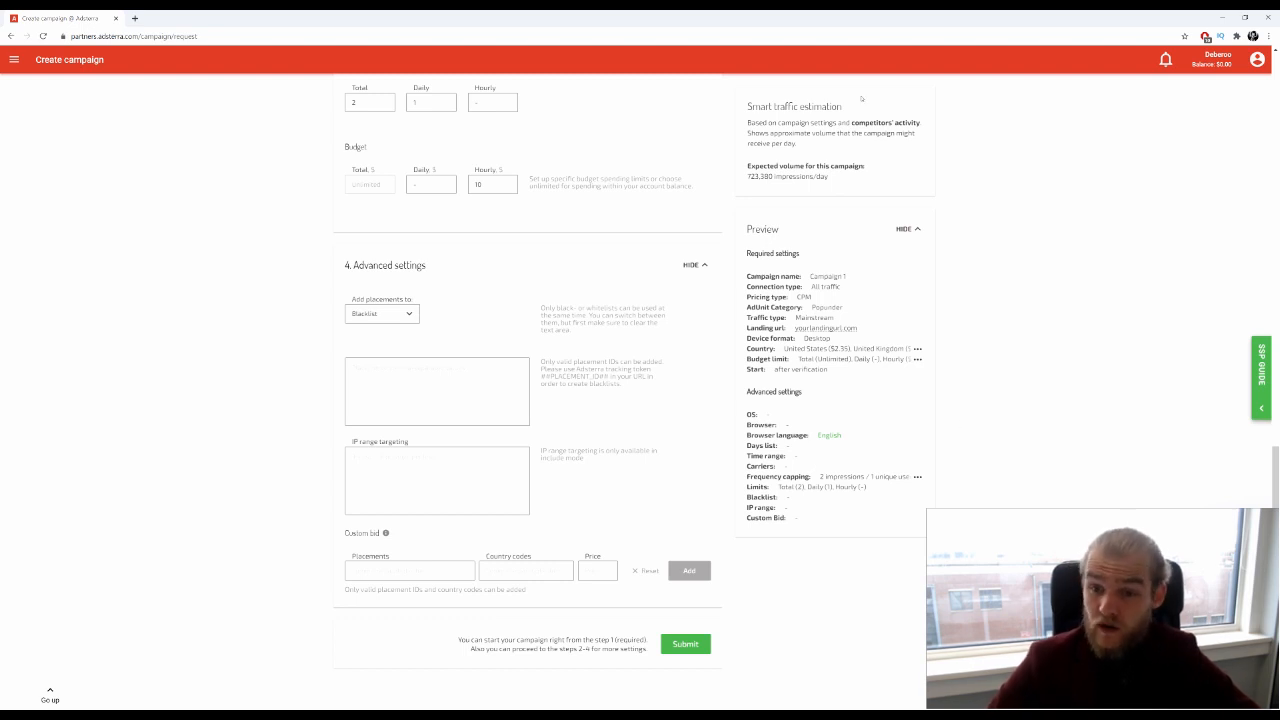
pyautogui.moveTo(751, 163); pyautogui.dragTo(843, 188)
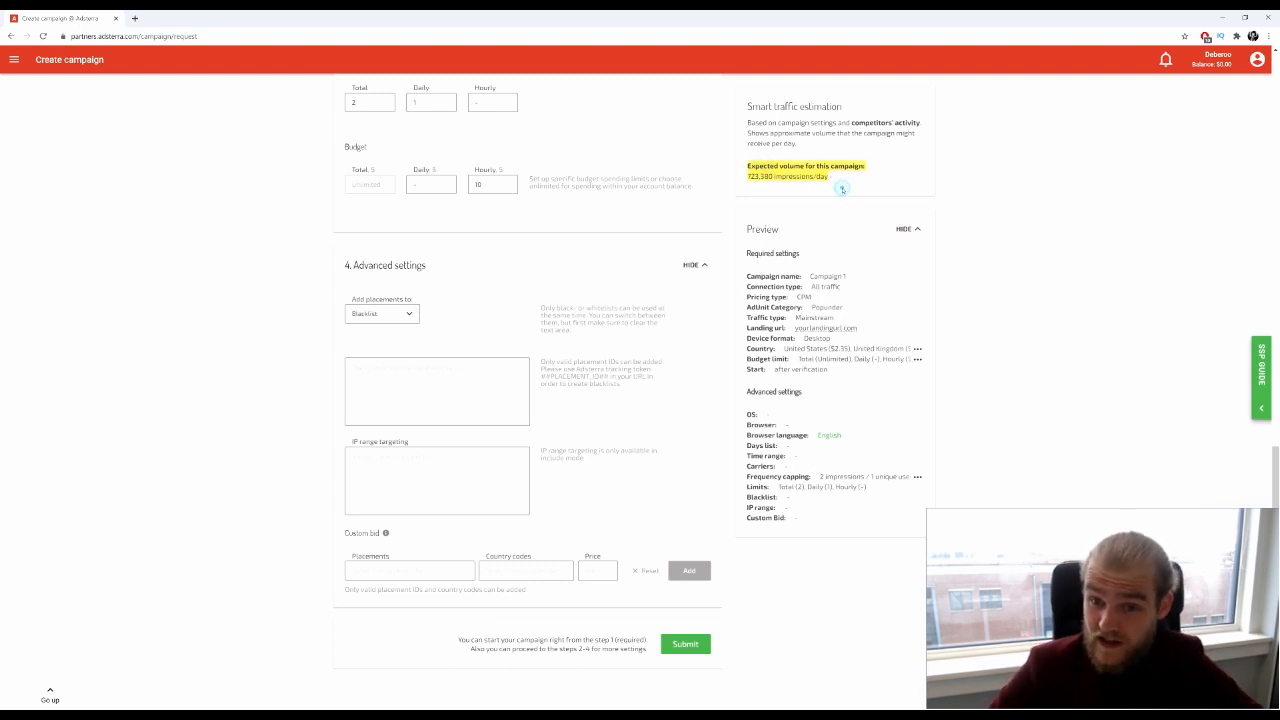
pyautogui.click(841, 188)
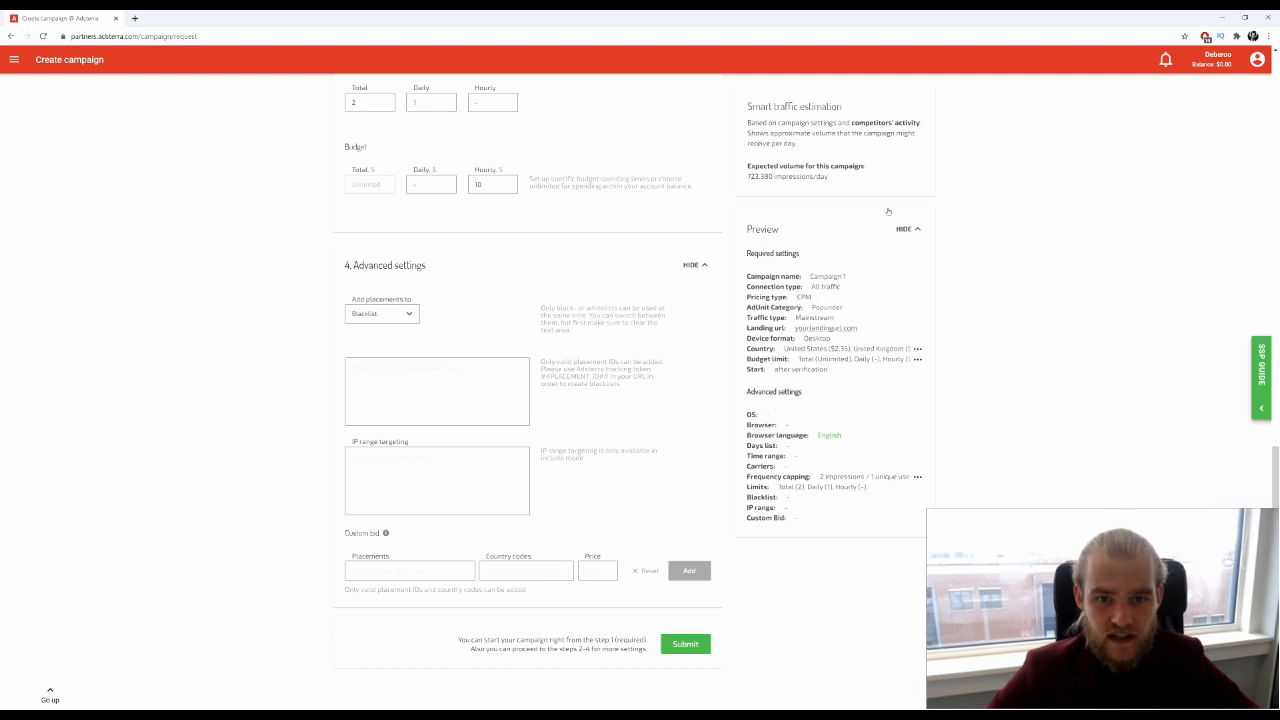
pyautogui.scroll(15, 200, 257)
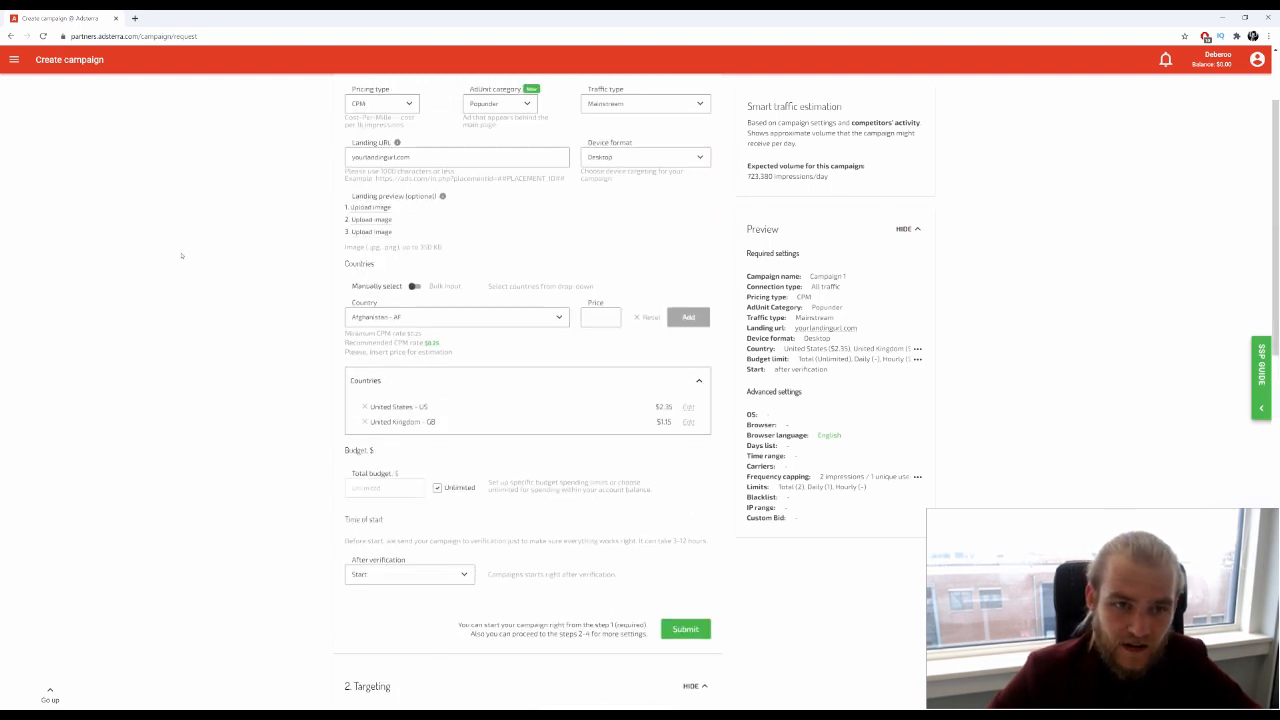